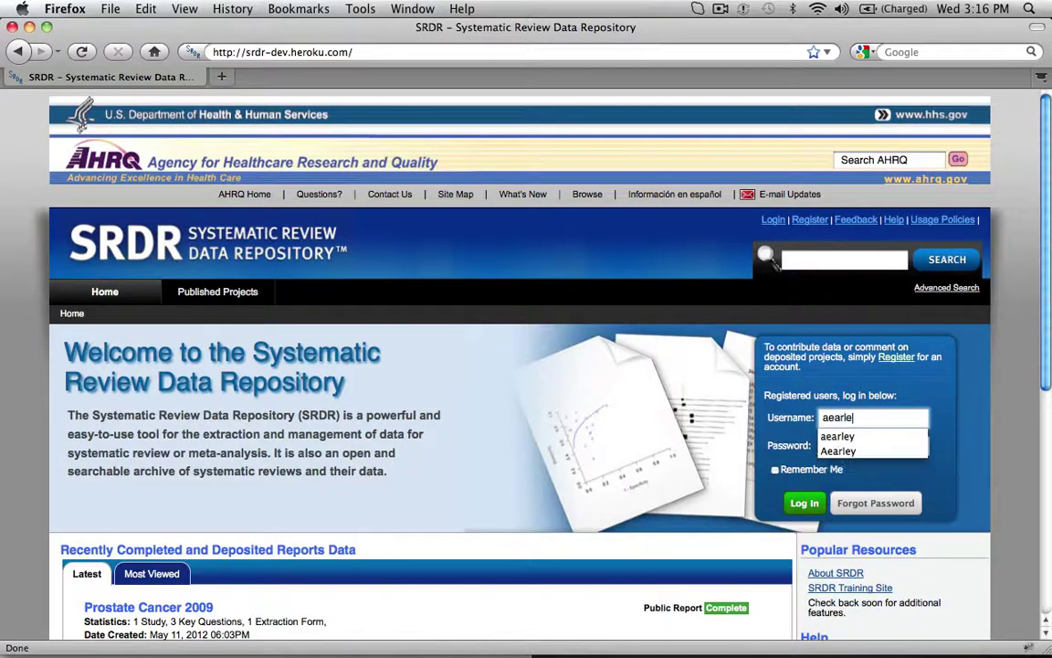
Step: Log in with the account password and scroll My Projects to the Blood Pressure Targets in CKD entries
key(Tab)
text(••••••••)
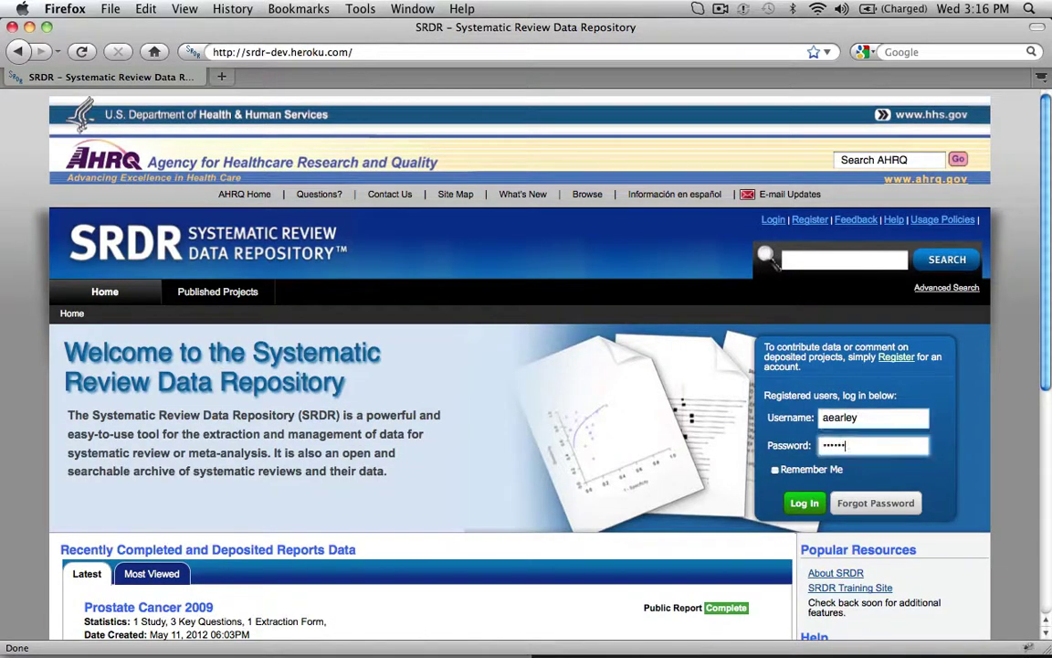
text(•)
key(Return)
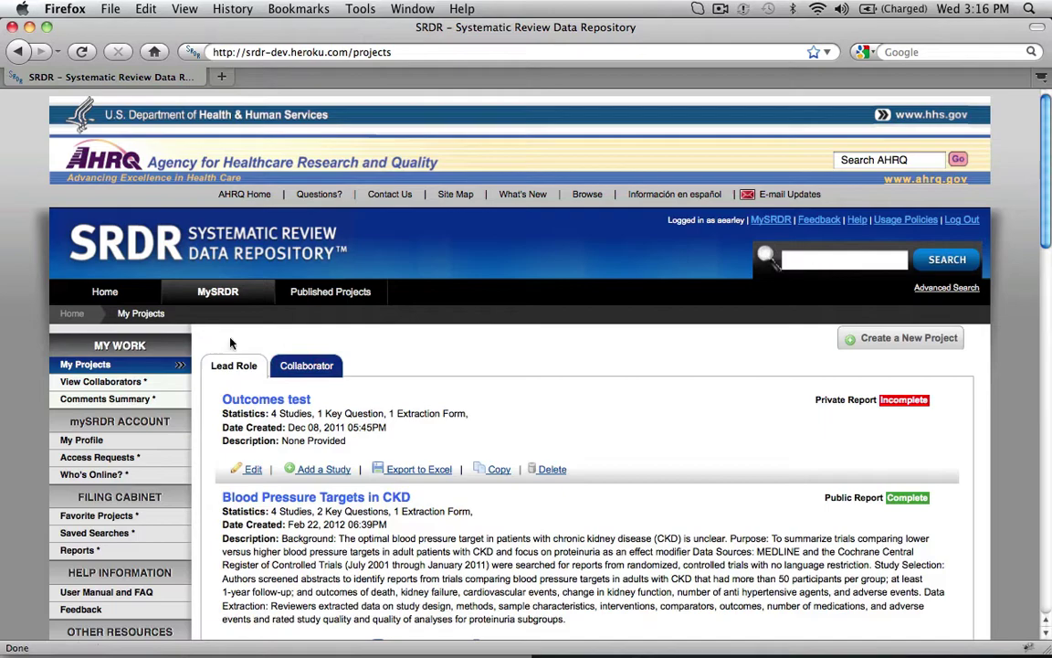
scroll(230, 342, down, 10)
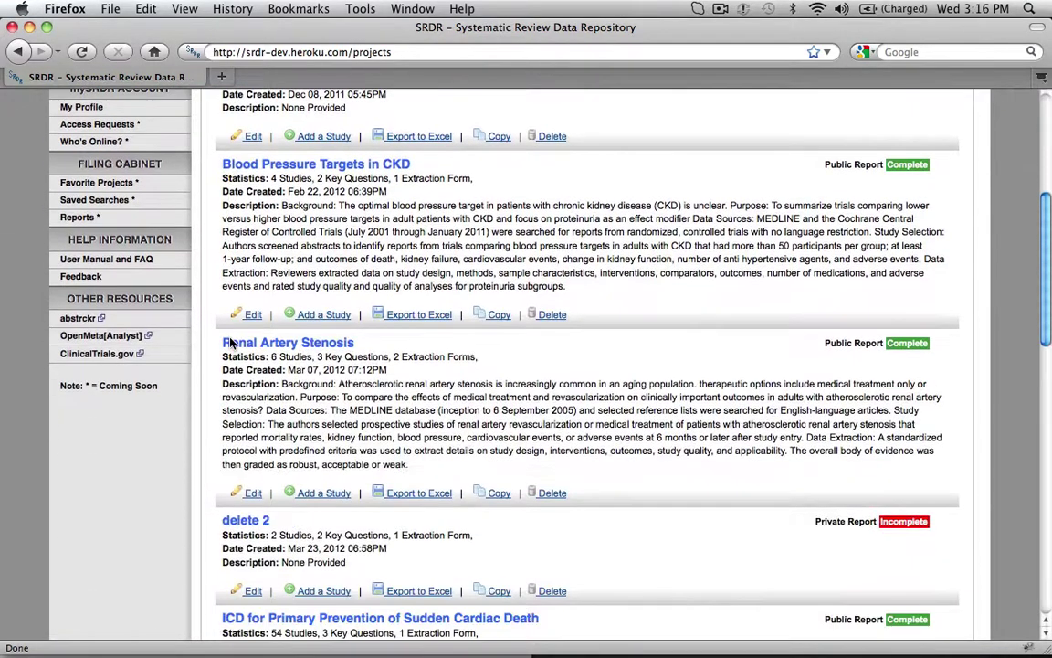
scroll(230, 342, down, 8)
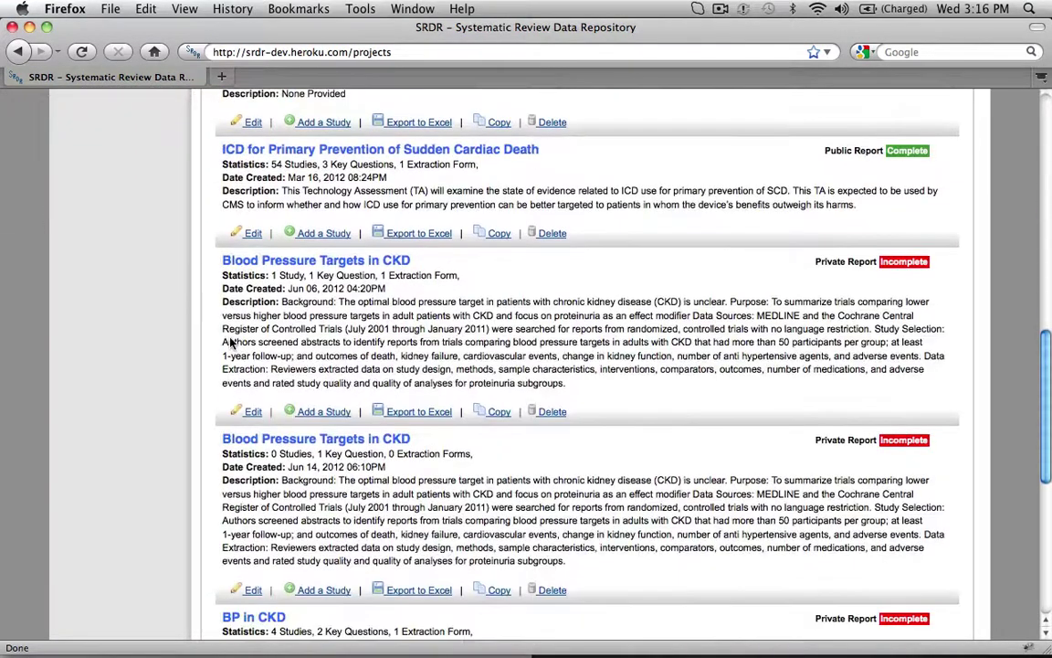
Step: Open the newest, empty Blood Pressure Targets in CKD project and go to its Extraction Forms page
click(253, 590)
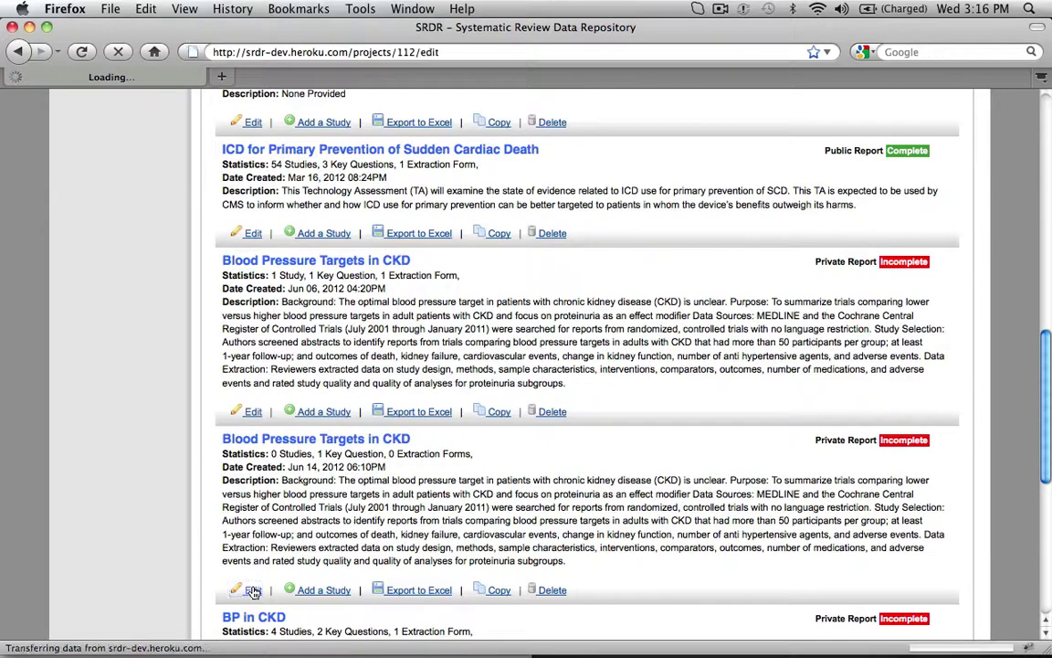
scroll(250, 464, down, 4)
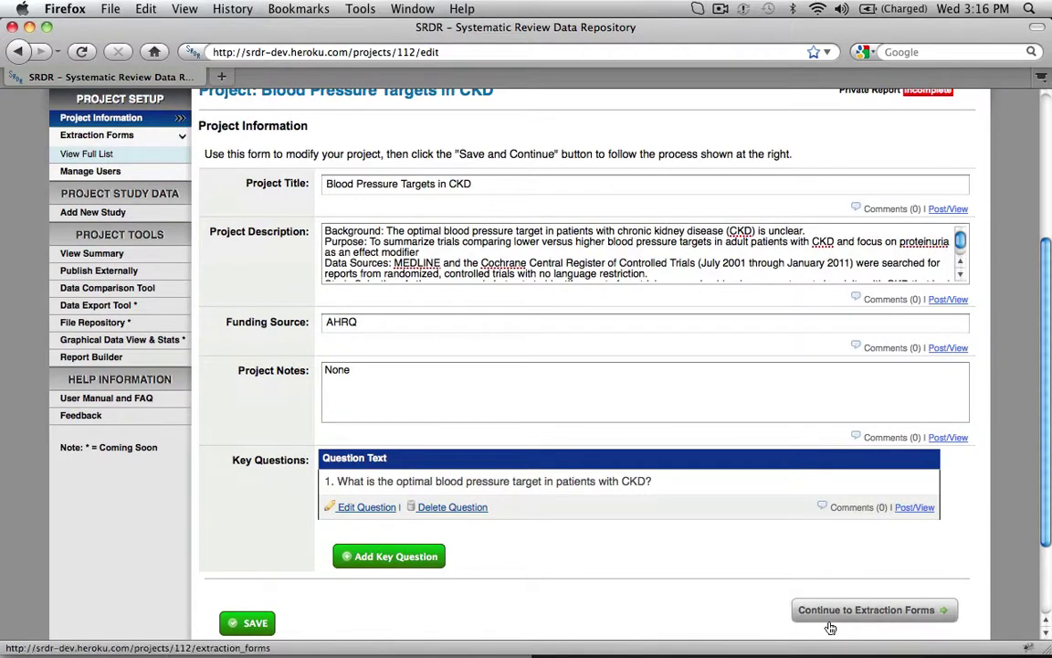
click(142, 156)
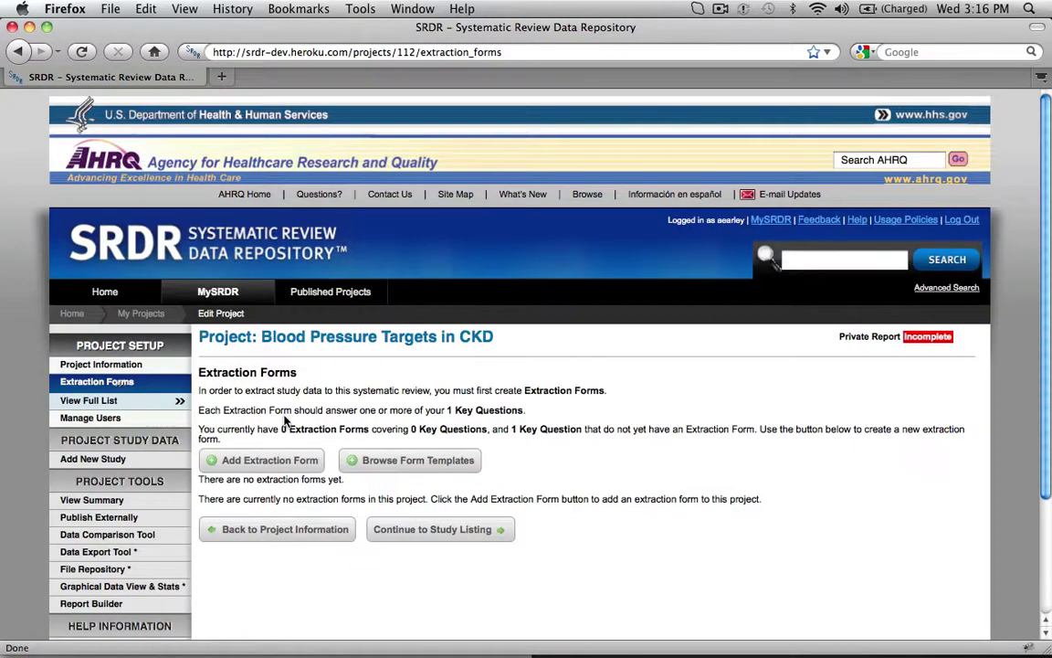
scroll(284, 423, down, 1)
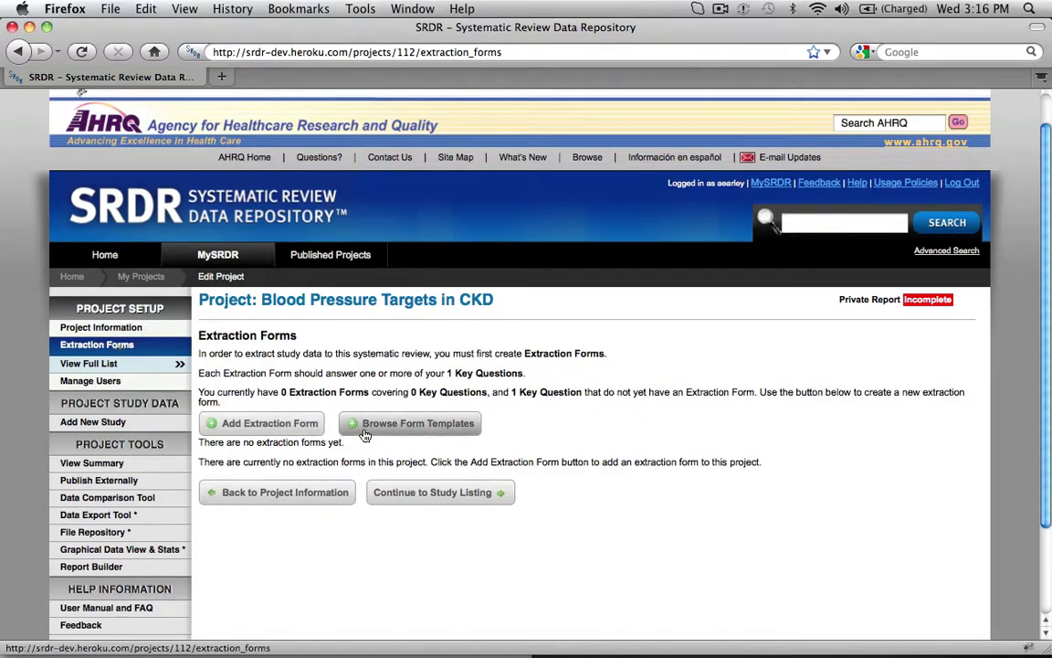
Step: Create and save form 'RCT for BP in CKD', test performance No, linked to the blood pressure key question
click(308, 433)
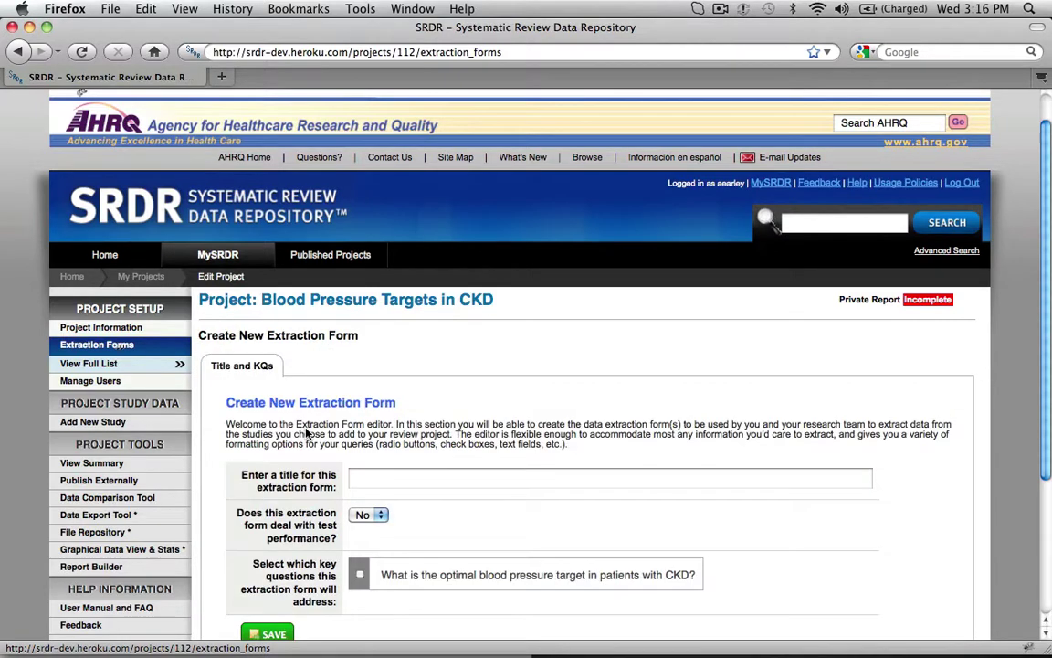
click(379, 485)
text(RC)
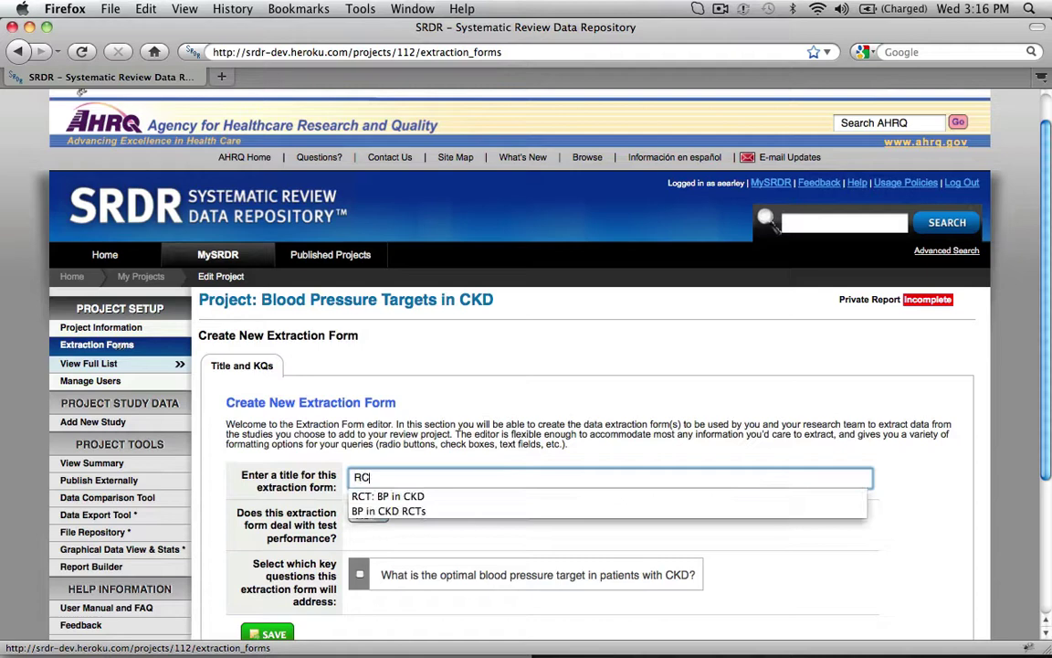
text(T for )
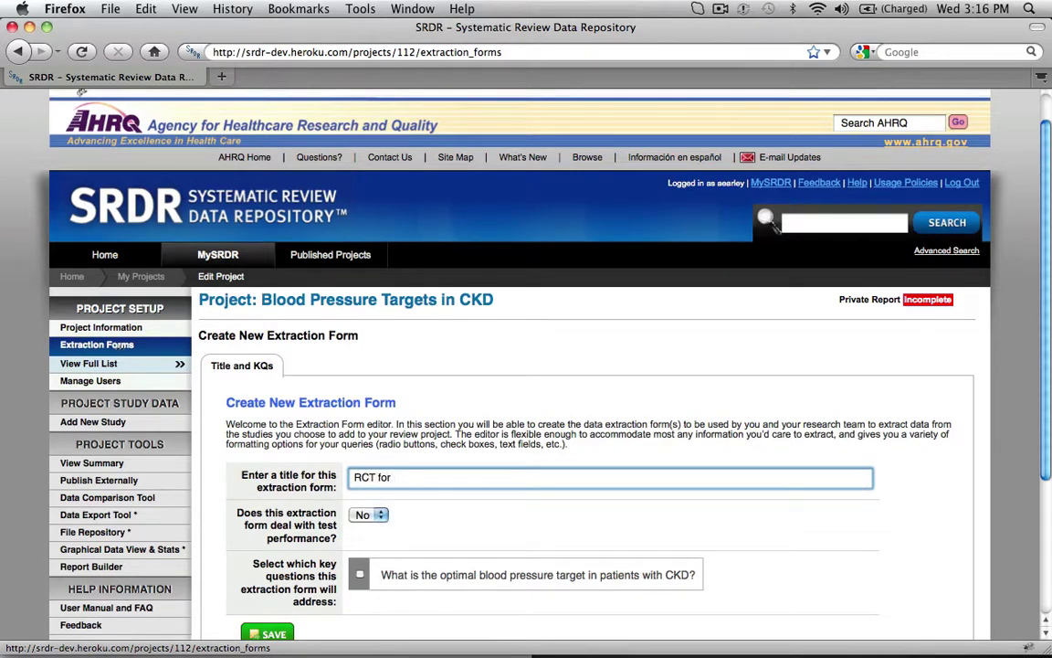
text(BP in CKD)
click(368, 515)
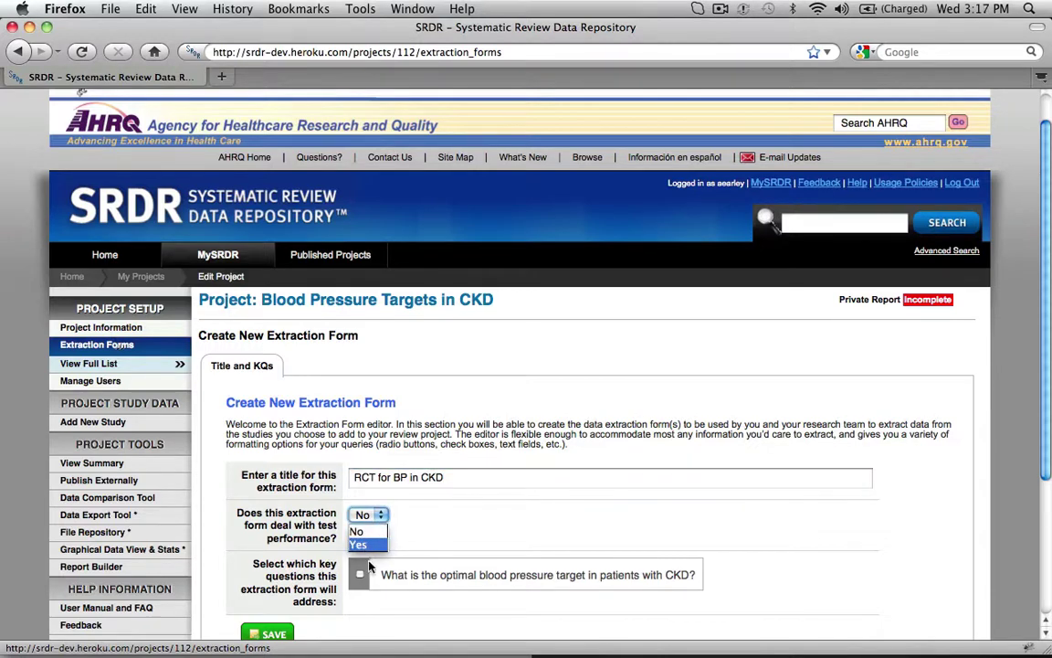
click(364, 576)
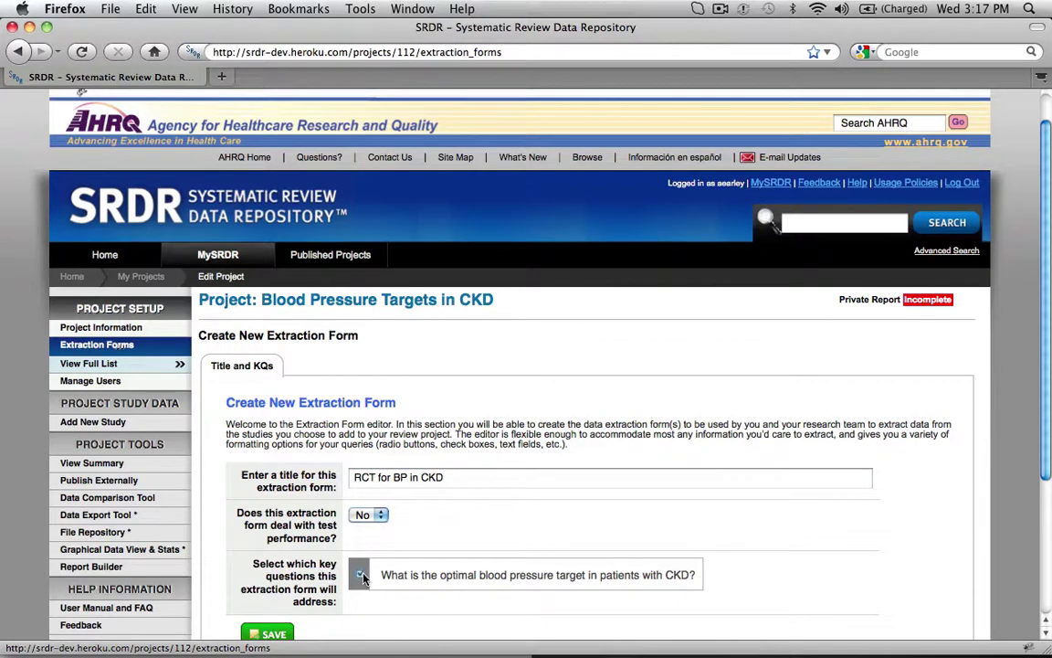
click(377, 574)
scroll(377, 573, down, 3)
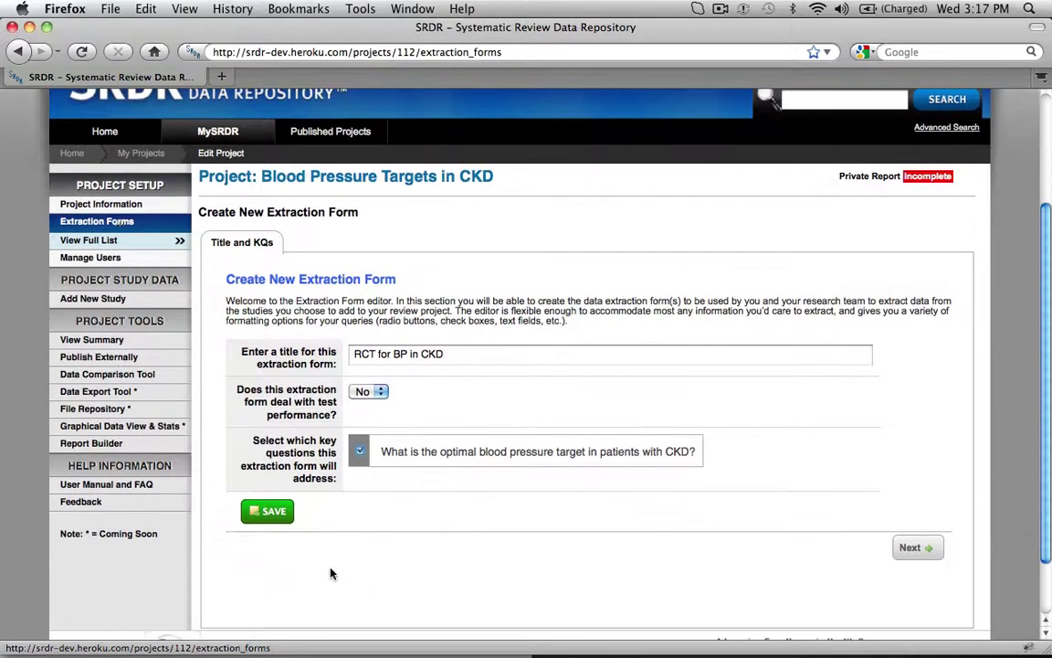
click(283, 517)
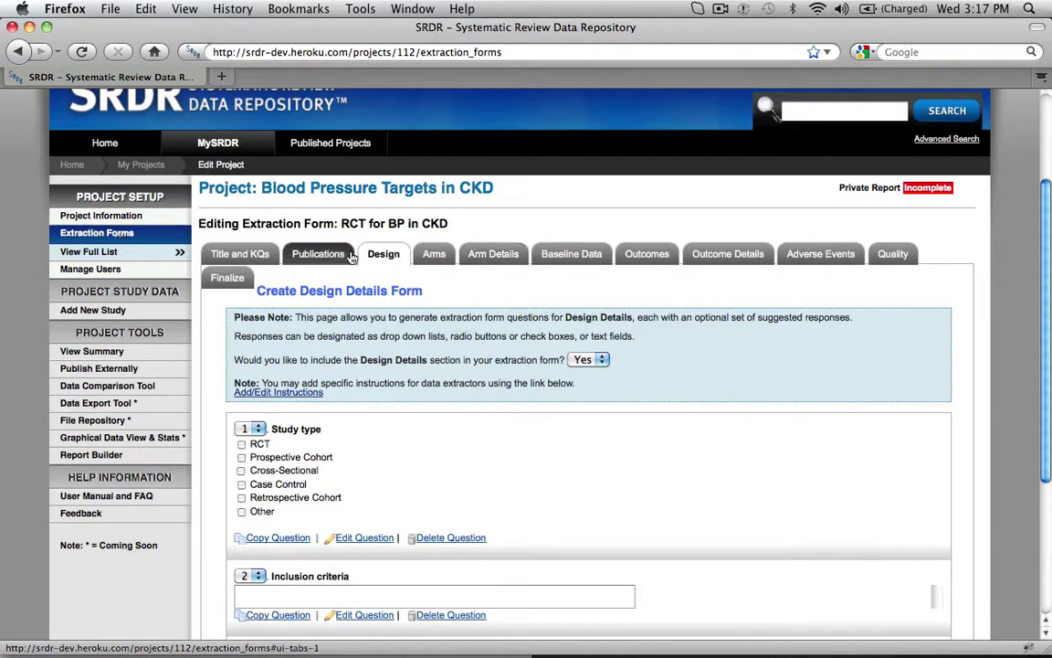
Step: Review the Publications form preview, which notes publications are always included
click(319, 255)
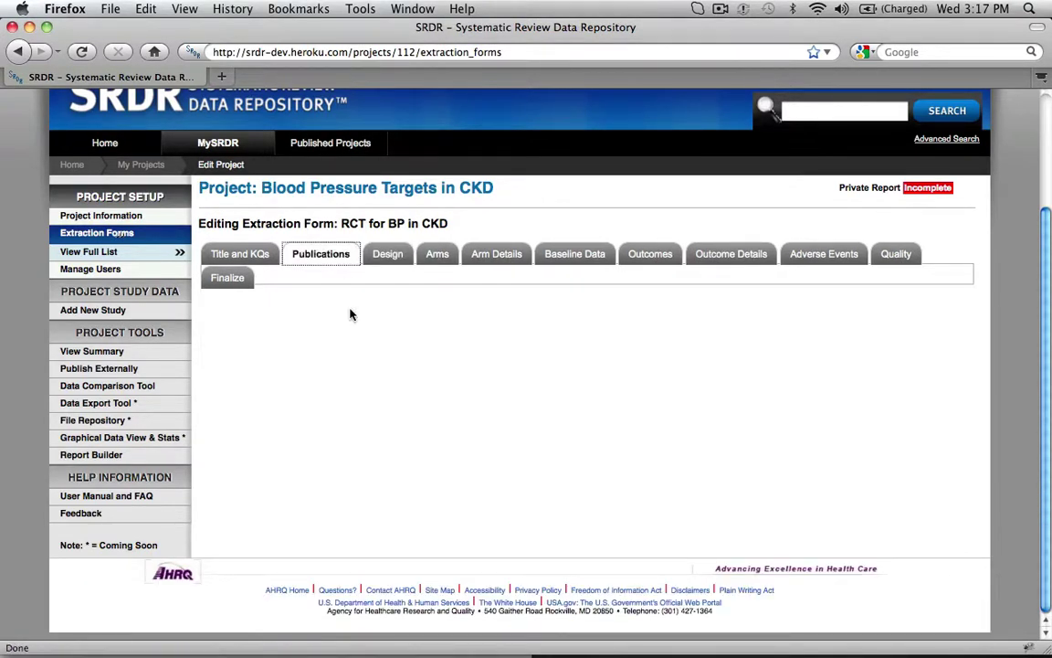
scroll(404, 404, down, 3)
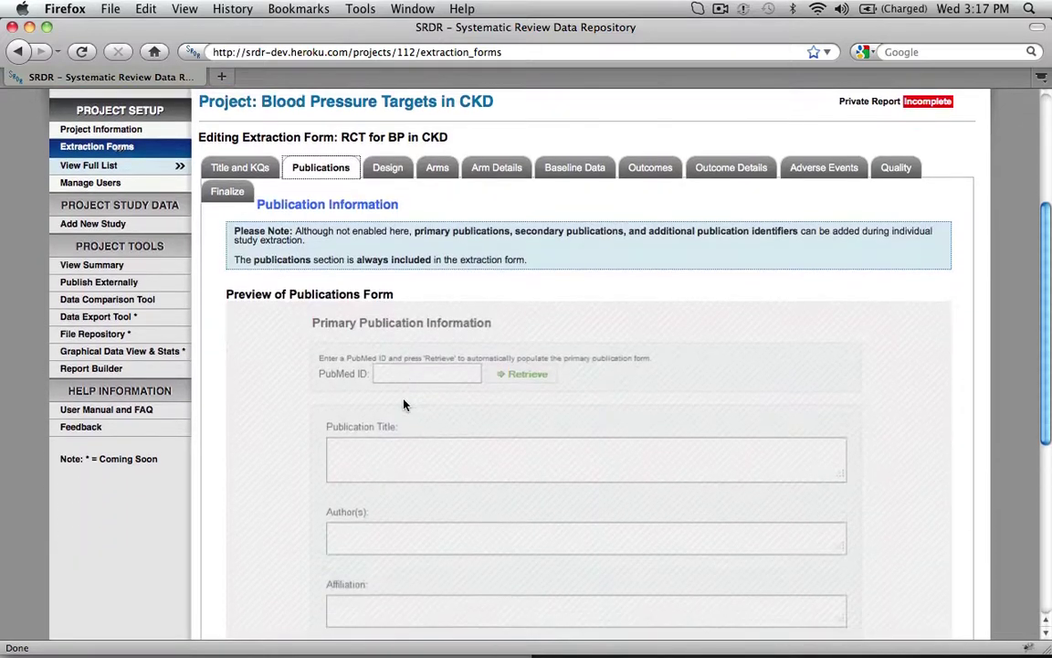
scroll(405, 404, down, 5)
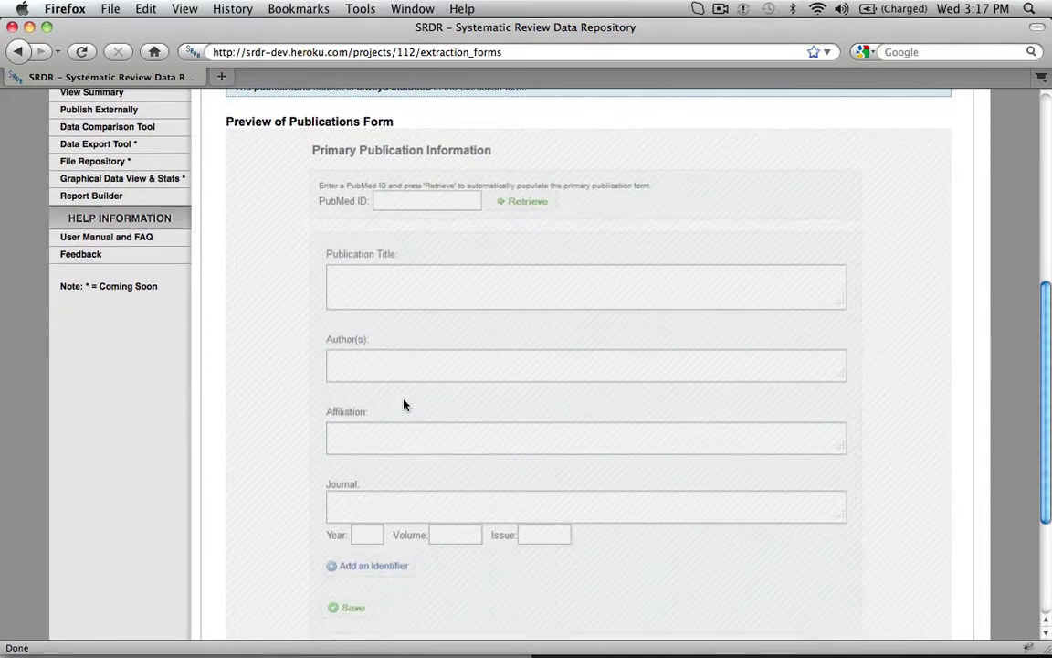
scroll(405, 405, up, 1)
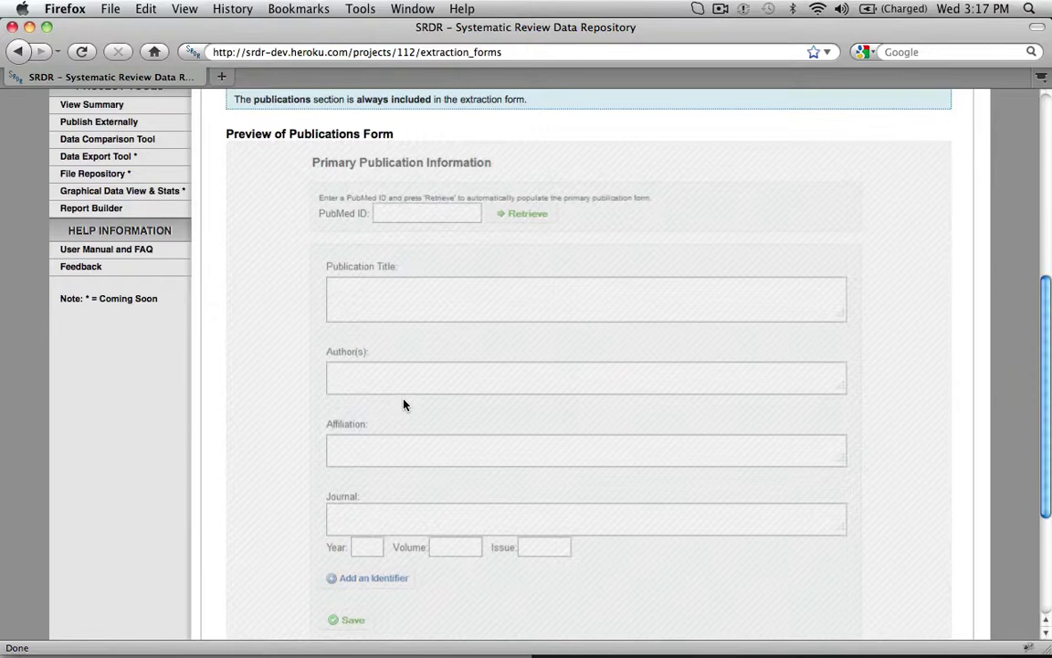
scroll(404, 405, up, 2)
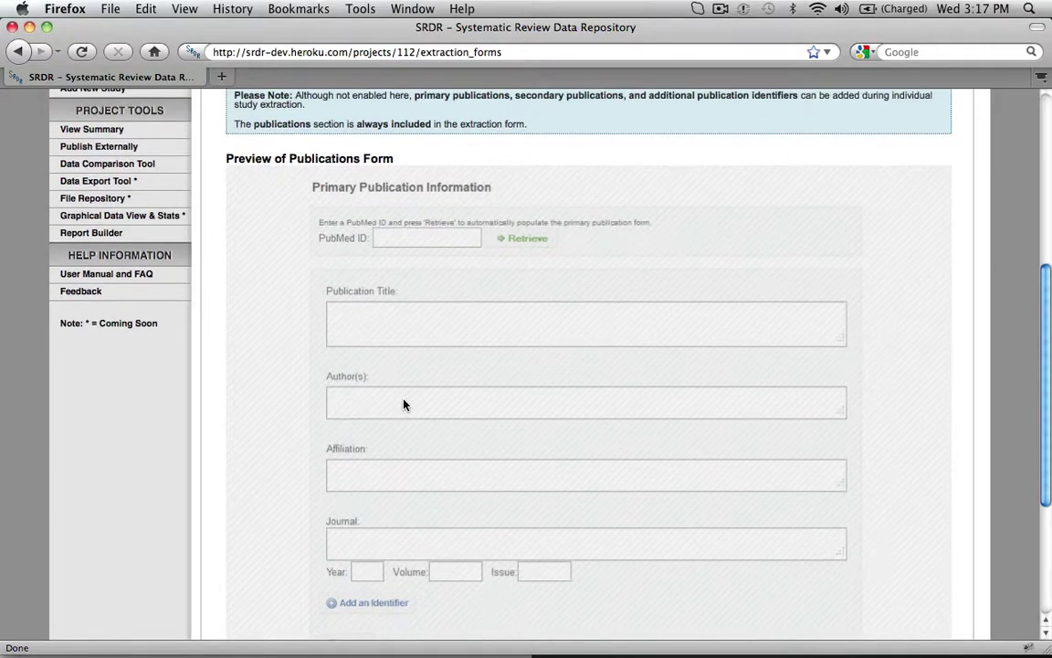
scroll(405, 405, up, 10)
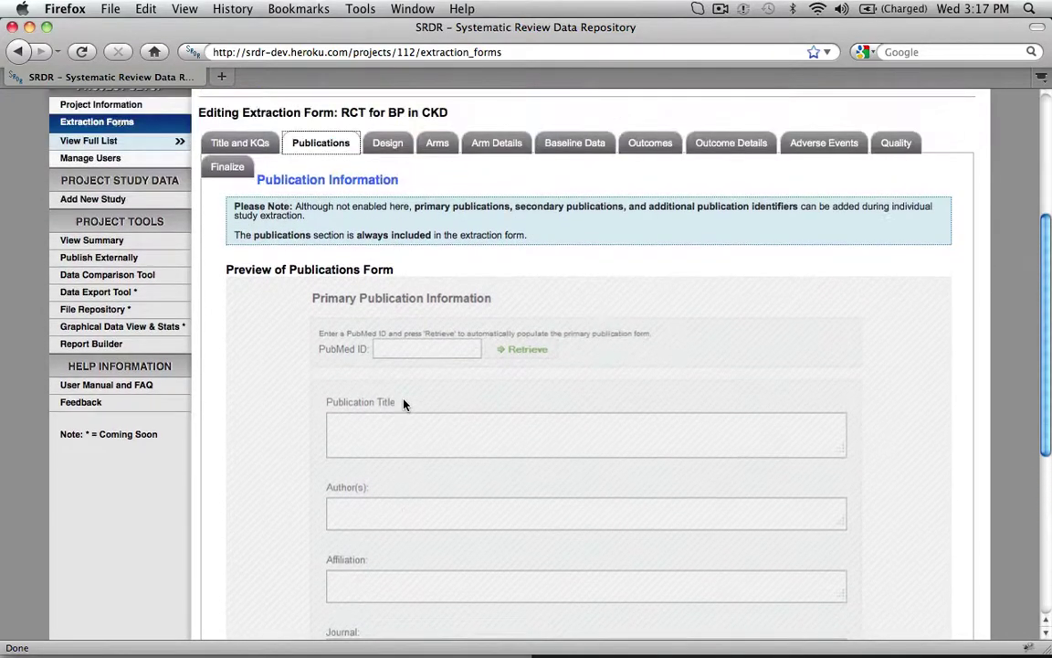
Step: Return to the Design Details section and keep its inclusion set to Yes
click(391, 192)
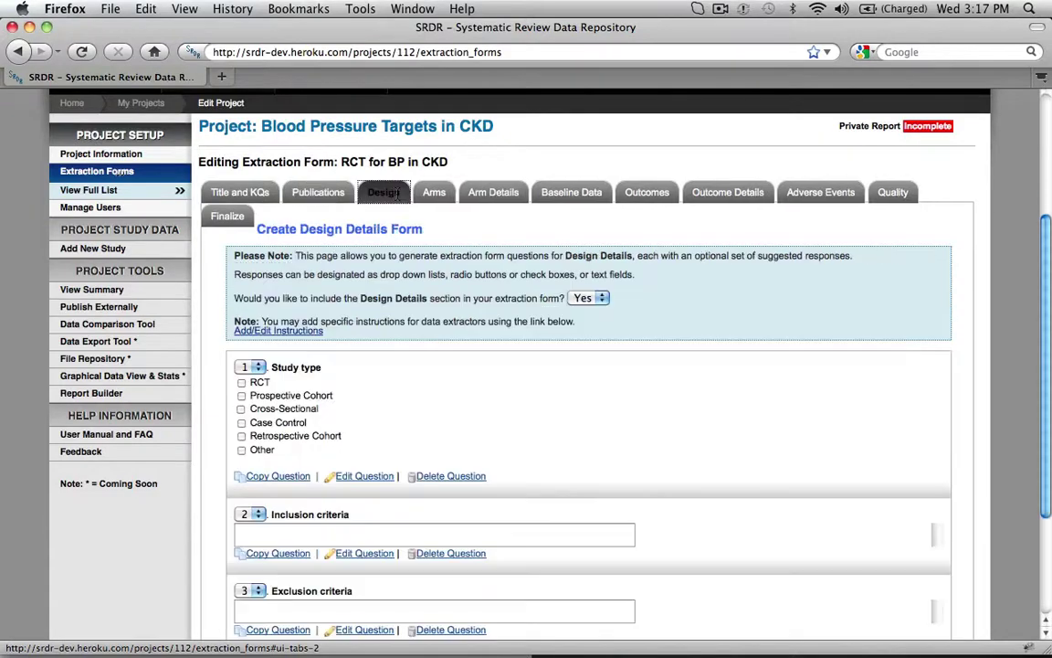
scroll(385, 380, down, 4)
scroll(385, 380, down, 1)
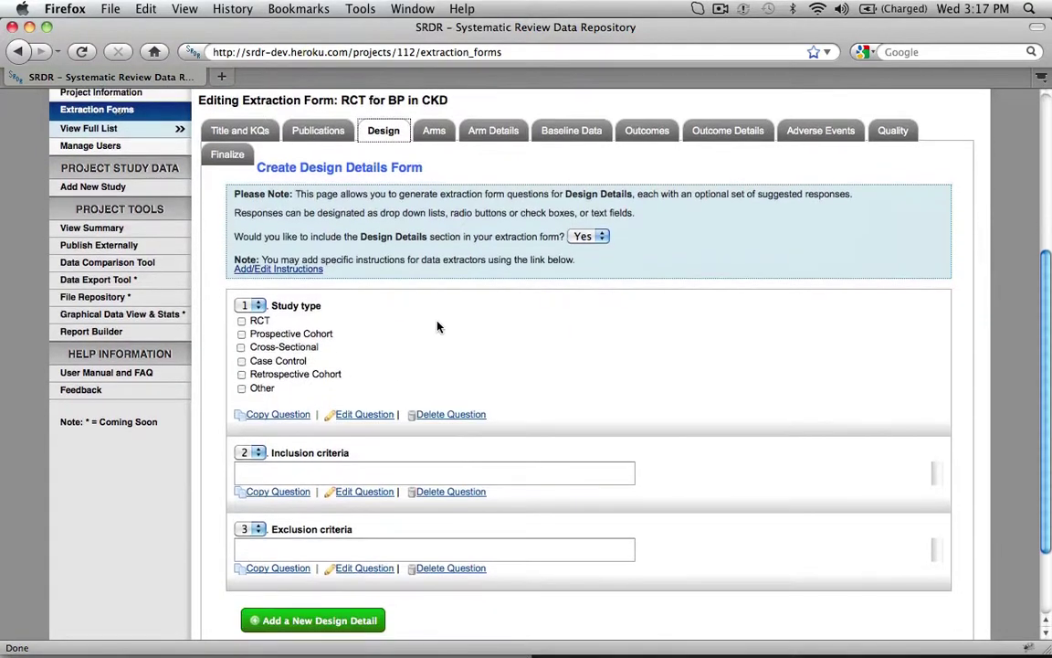
click(591, 236)
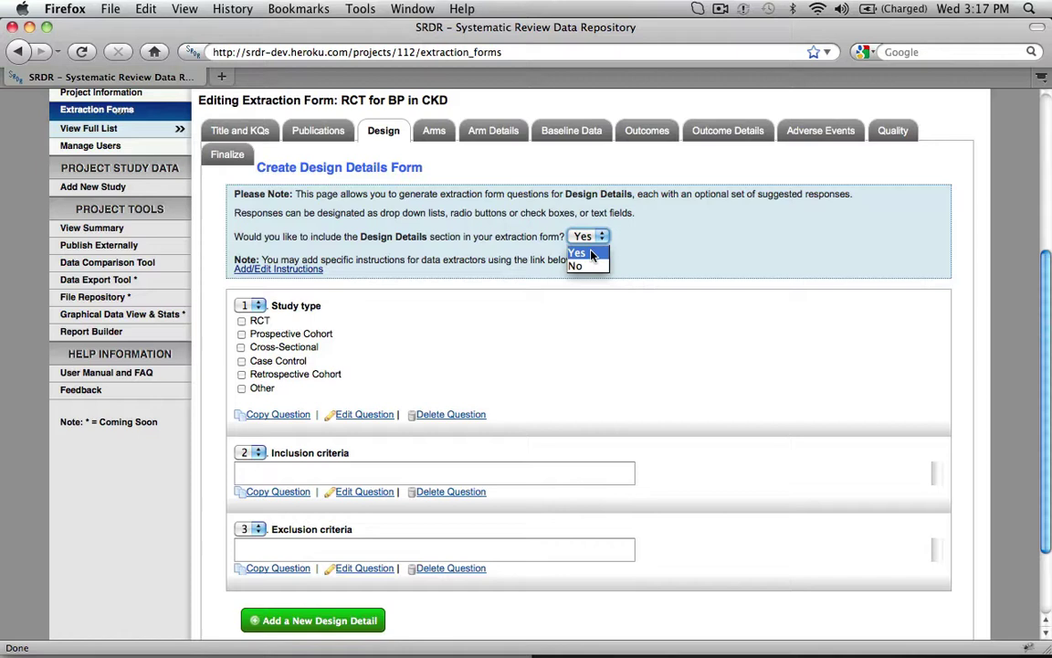
click(591, 255)
Step: Save the Design Details extractor instruction 'use nd for no data'
click(289, 270)
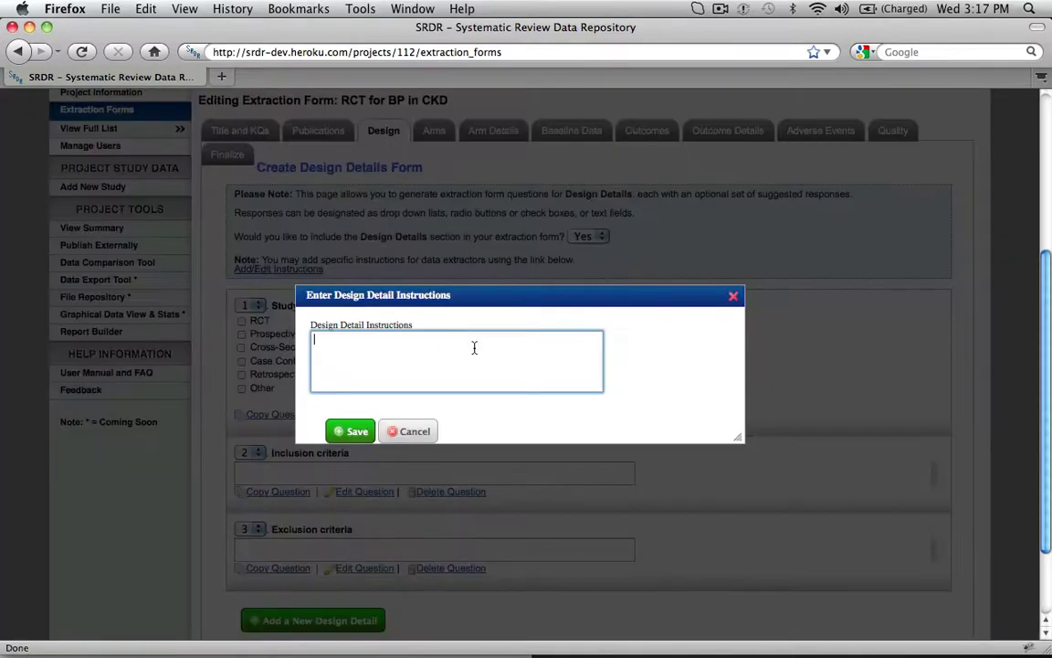
text(use nd for no data)
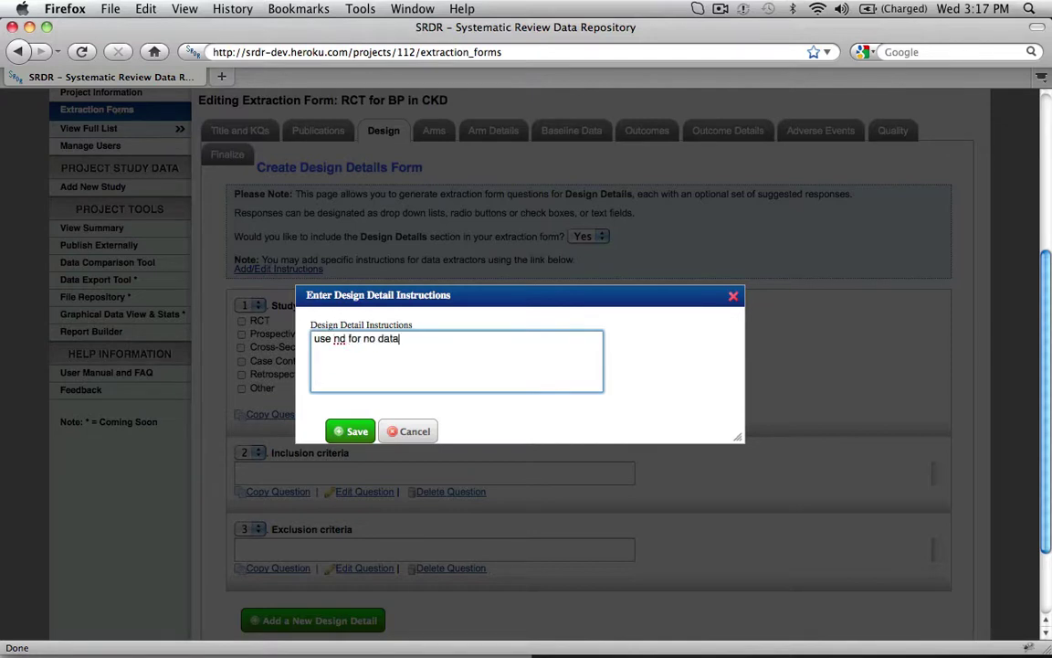
click(353, 433)
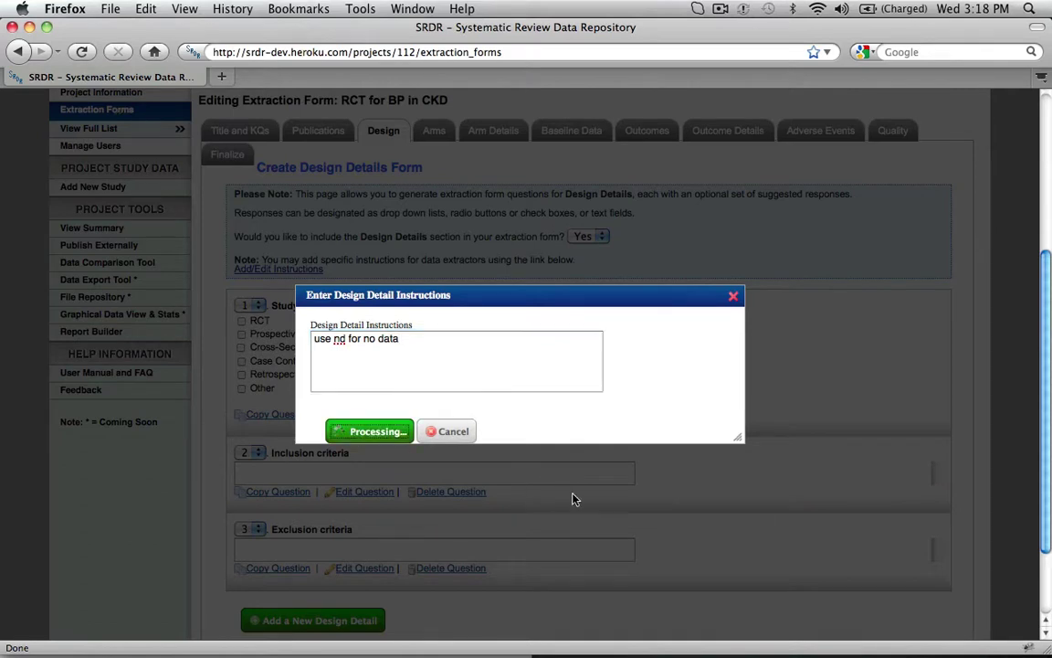
scroll(627, 520, down, 3)
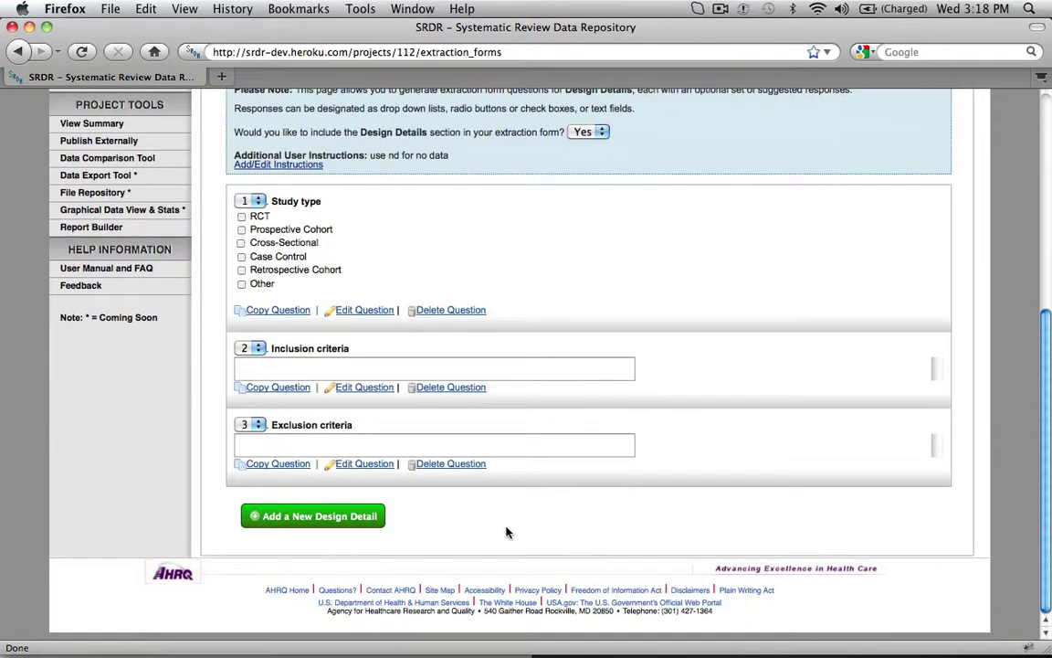
Step: Start a Funding design detail with instruction 'use nd', as single-answer multiple choice
click(363, 521)
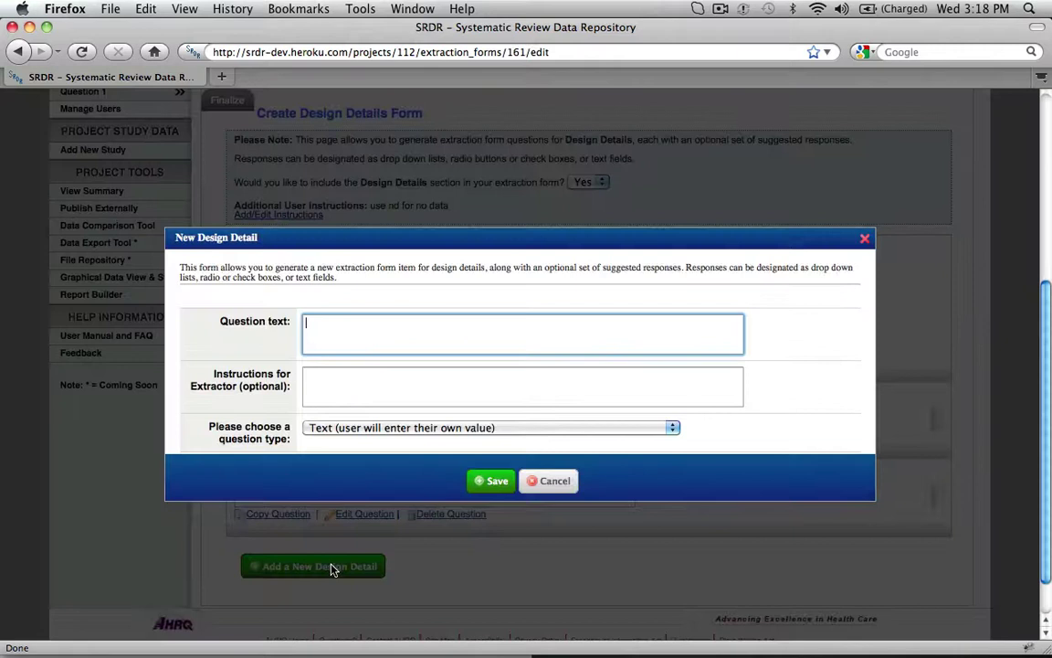
text(Funding)
click(350, 372)
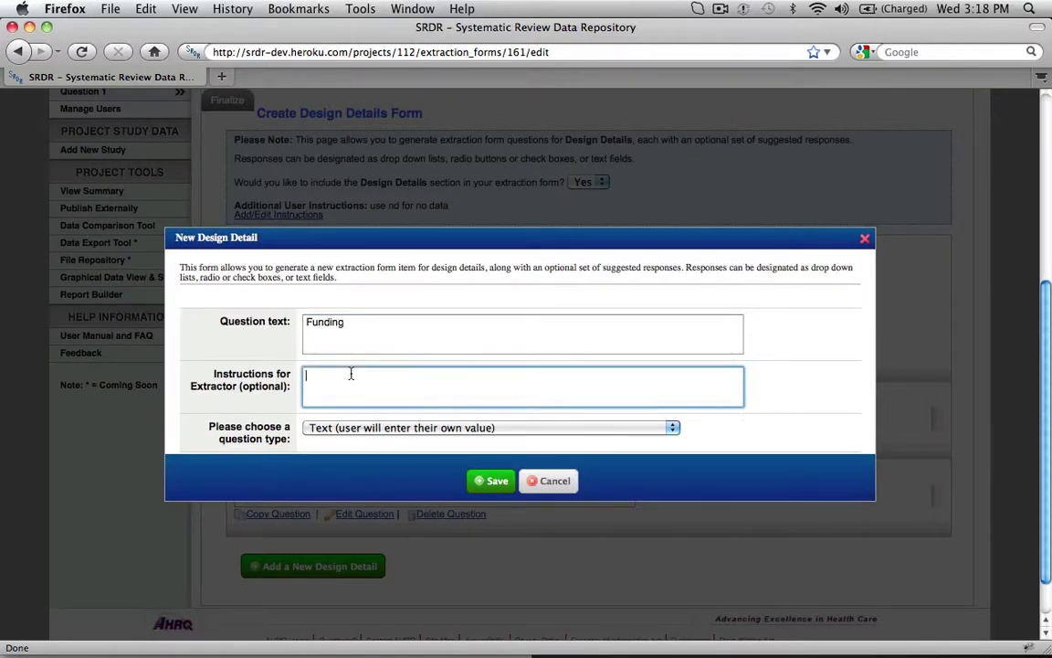
text(use nd)
click(369, 427)
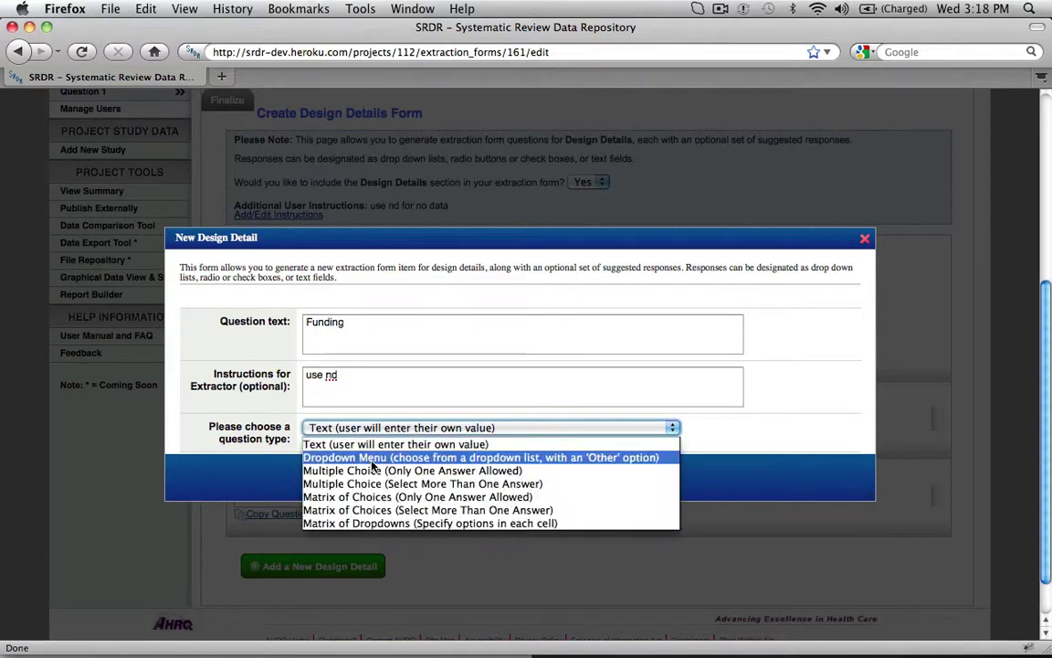
click(375, 471)
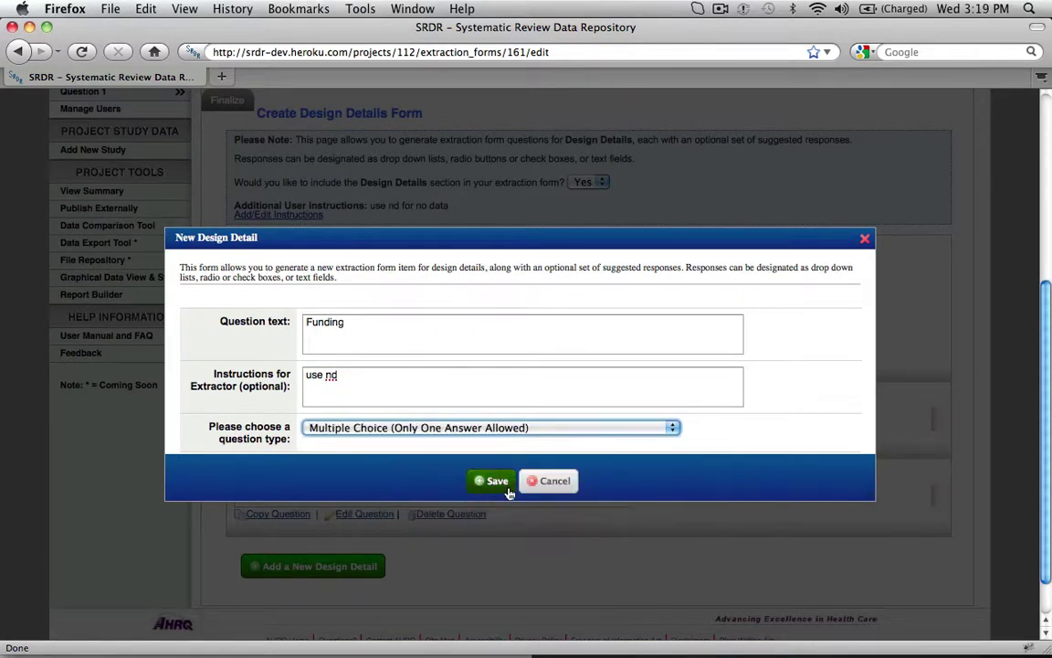
Step: Give Funding the options Industry, Government and University, drop the empty option, and save
click(431, 452)
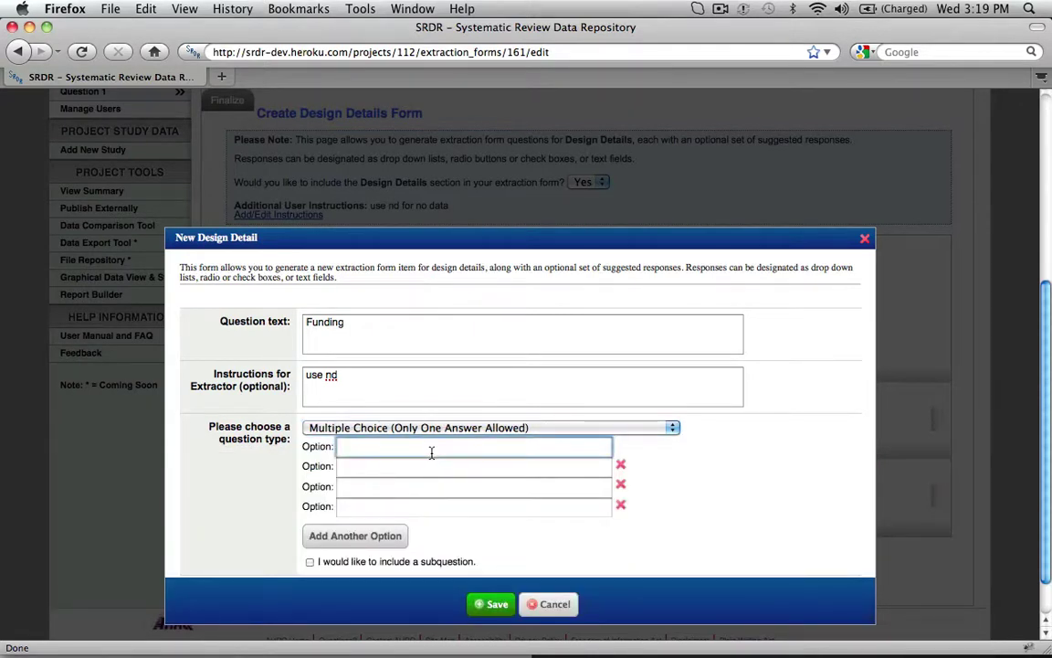
text(i)
click(430, 464)
click(429, 469)
text(g)
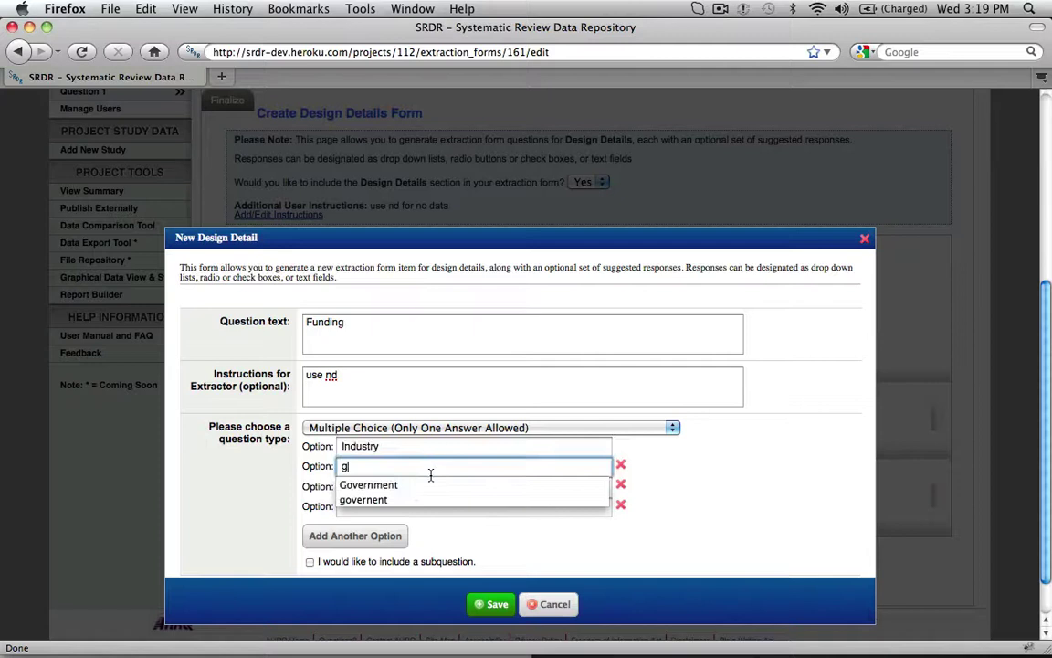
click(429, 484)
click(429, 489)
text(u)
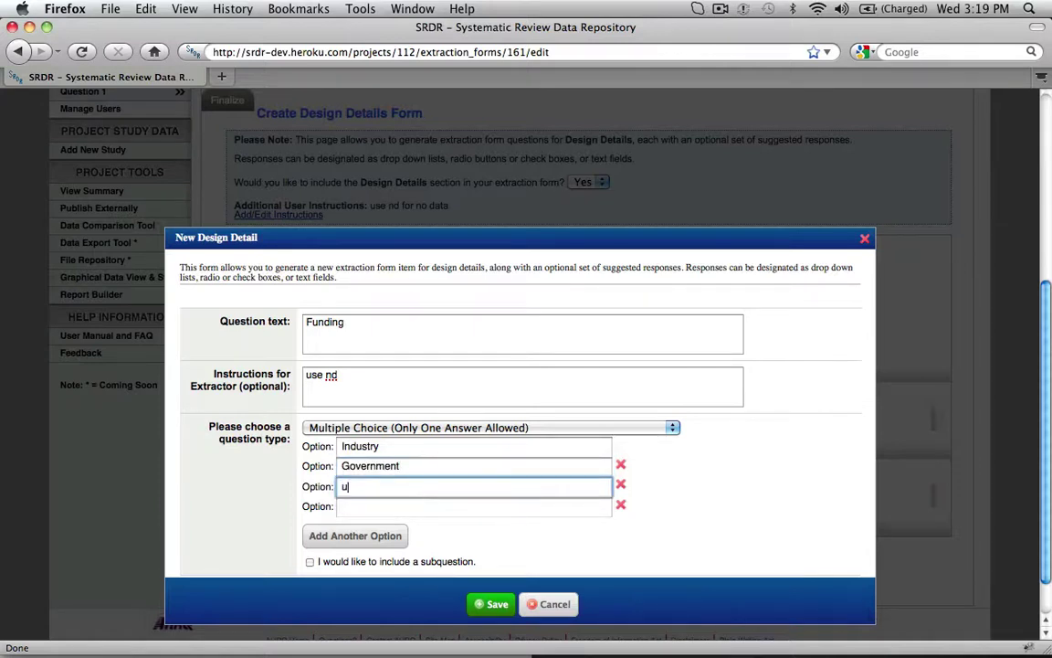
click(430, 502)
click(621, 504)
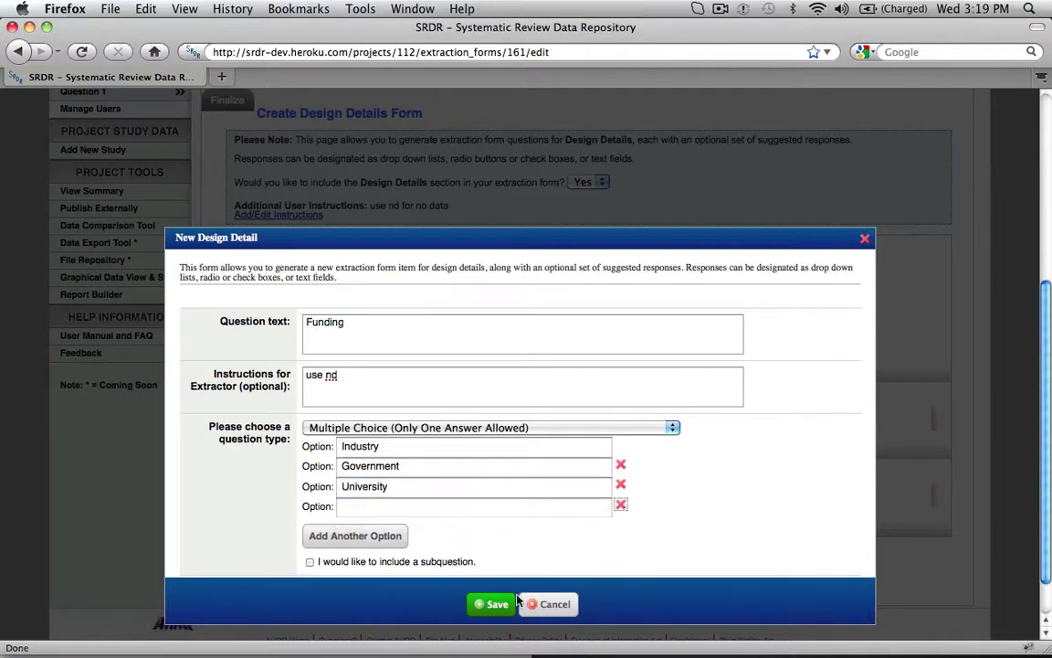
click(486, 604)
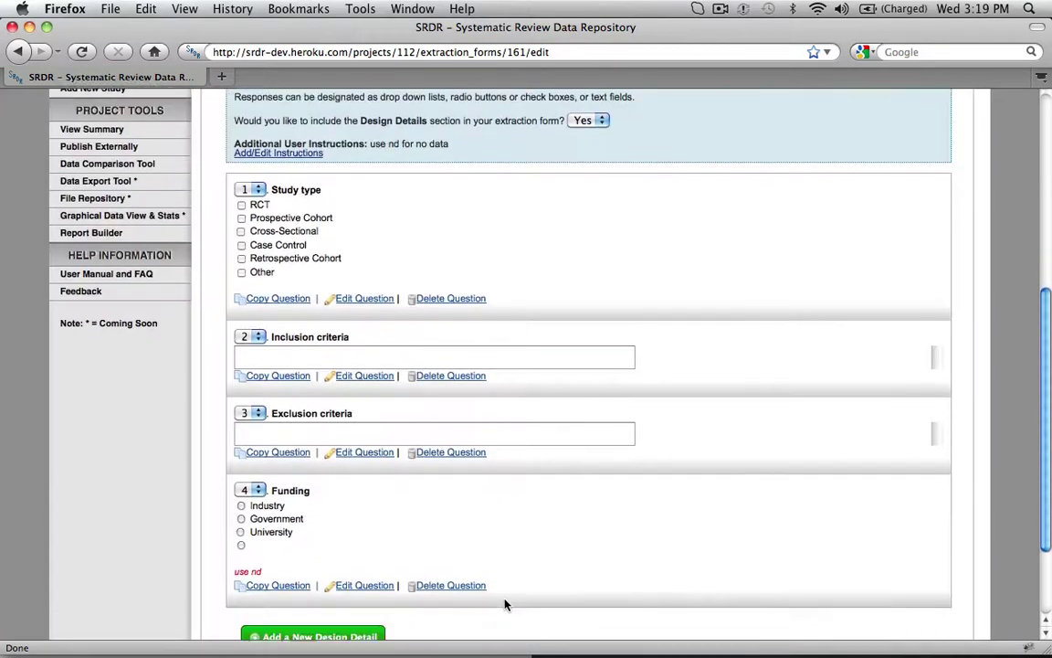
scroll(505, 604, down, 1)
scroll(505, 604, up, 10)
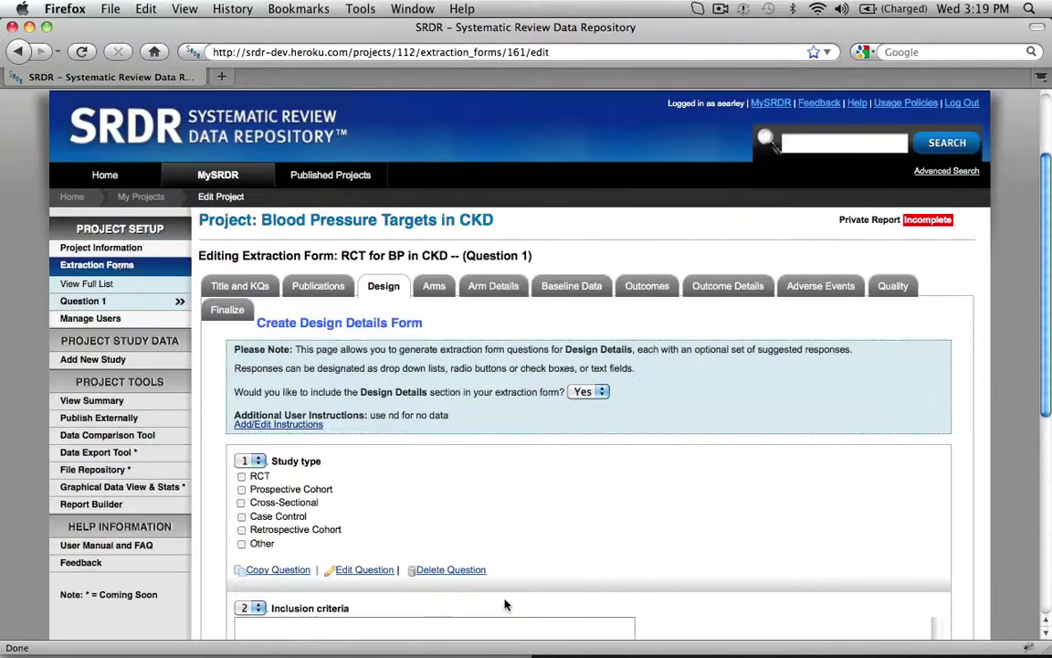
Step: Switch to the form's Arms section, which has no arms defined yet
click(434, 286)
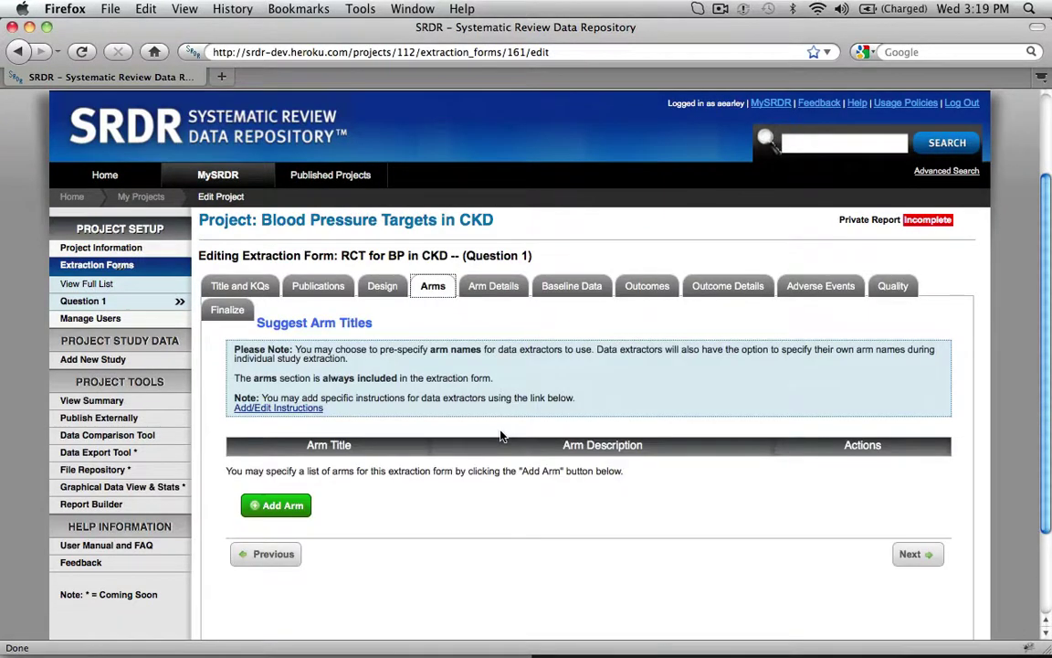
scroll(498, 446, down, 4)
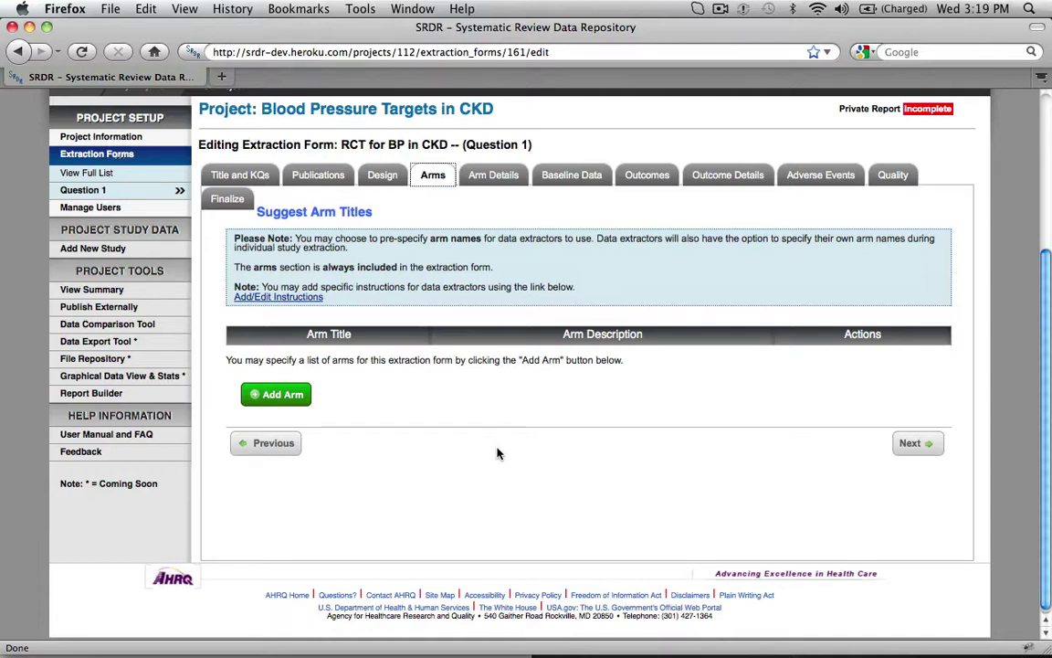
Step: Add the suggested arm 'Usual target' described as 'specify', then move to Outcomes
click(292, 396)
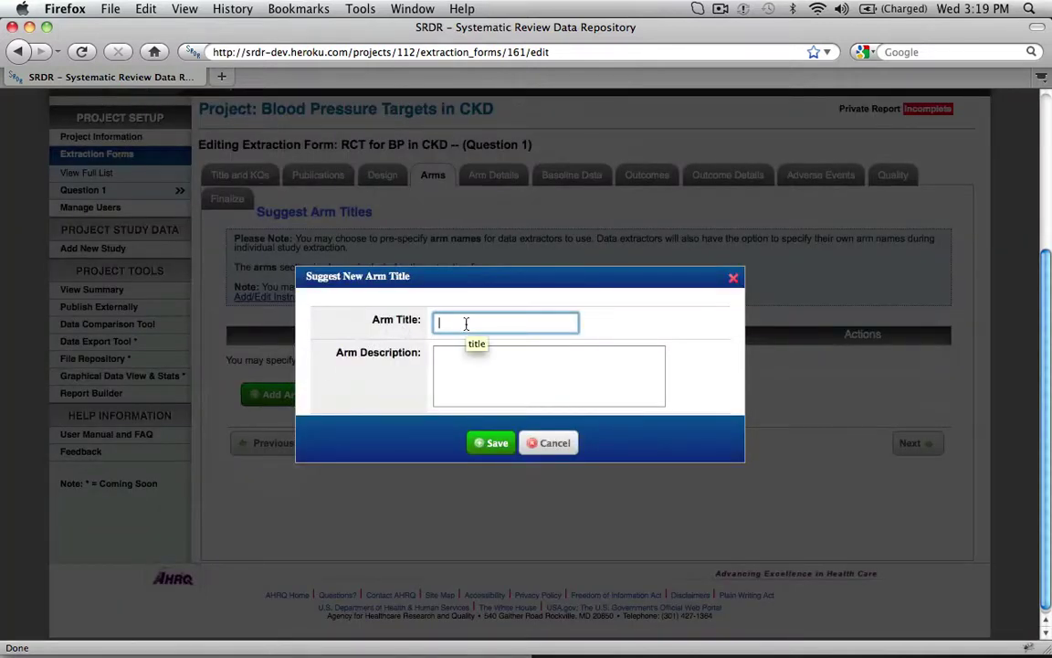
text(U)
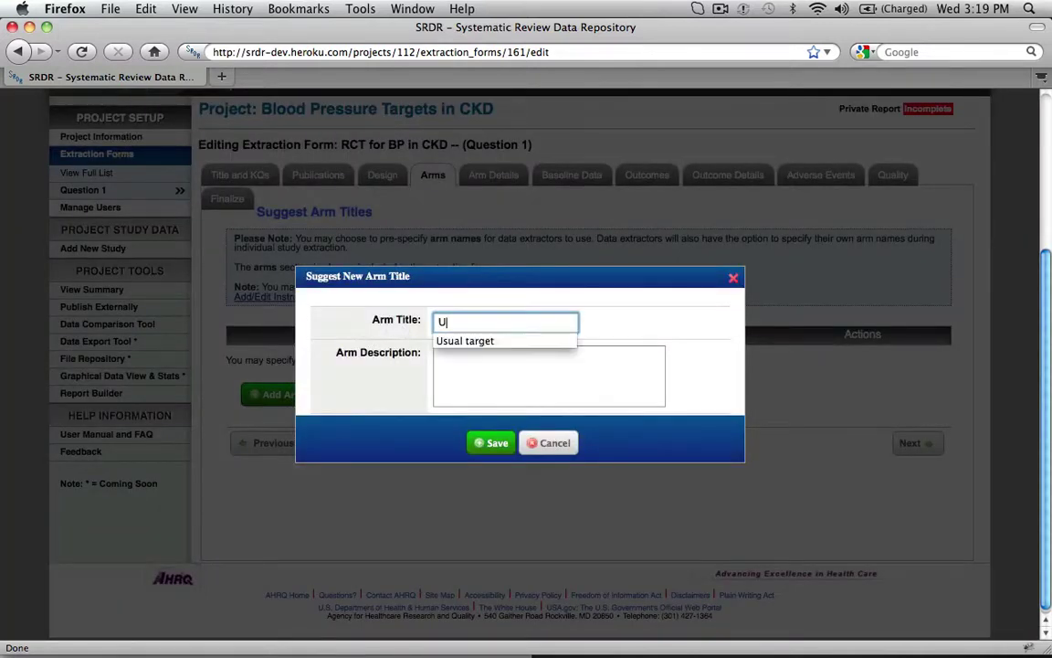
click(468, 337)
click(455, 376)
text(spec)
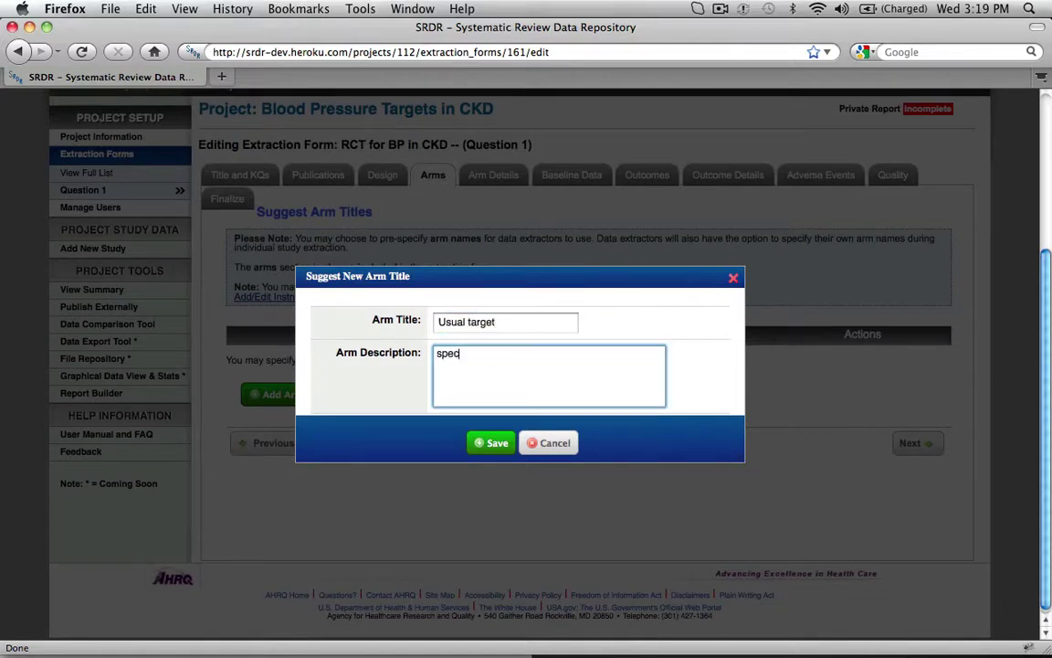
text(ify)
click(491, 443)
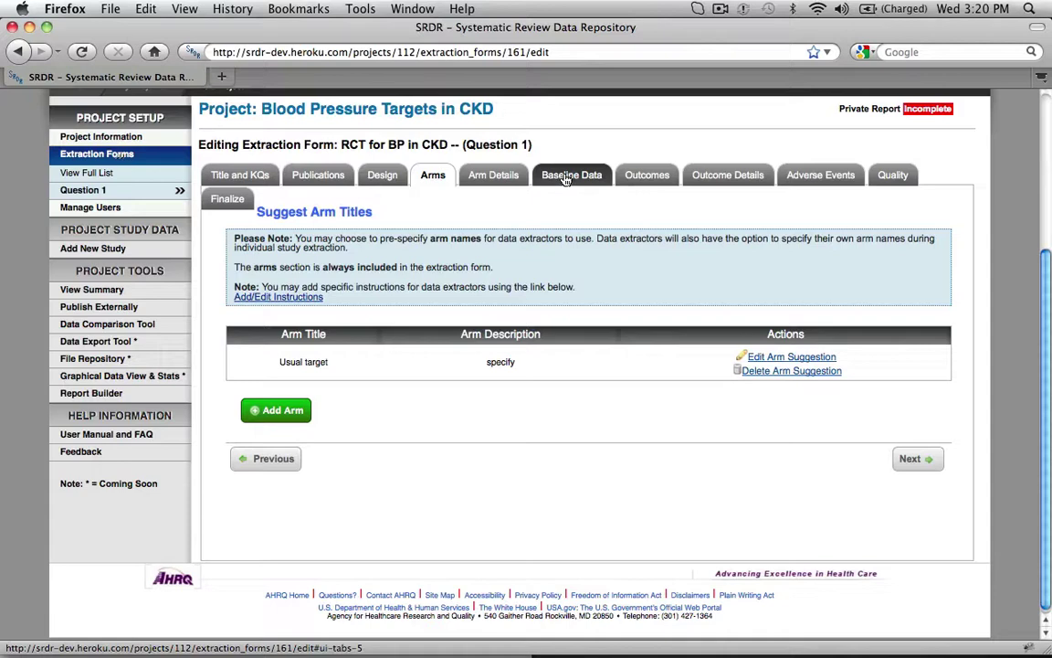
click(644, 175)
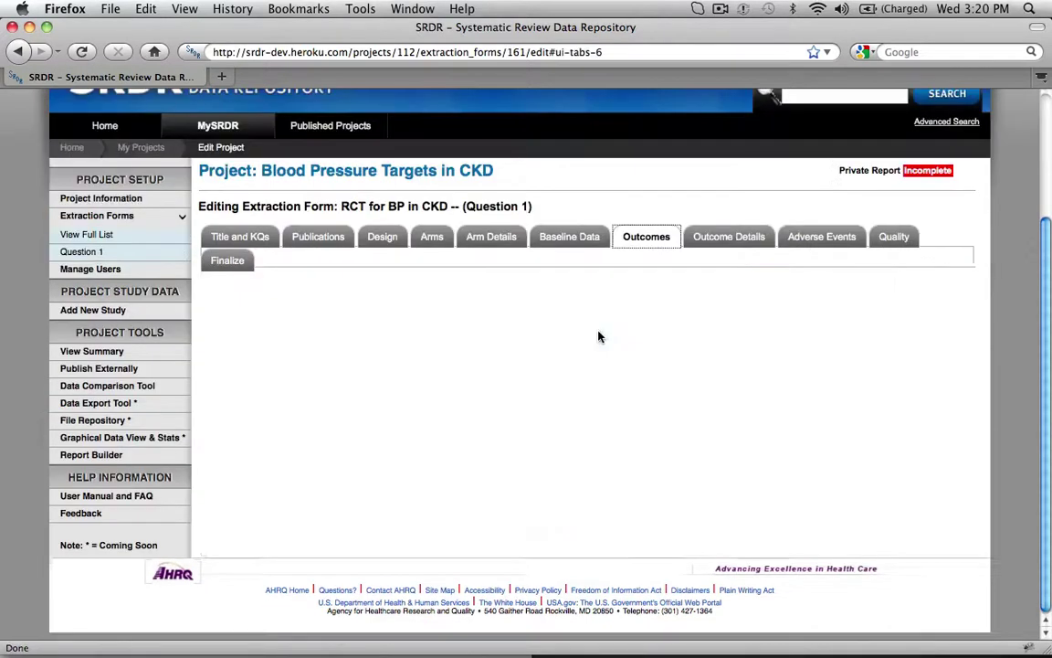
Step: Add the categorical outcome 'Mortality' described as 'all-cause', then move to Adverse Events
scroll(599, 337, down, 2)
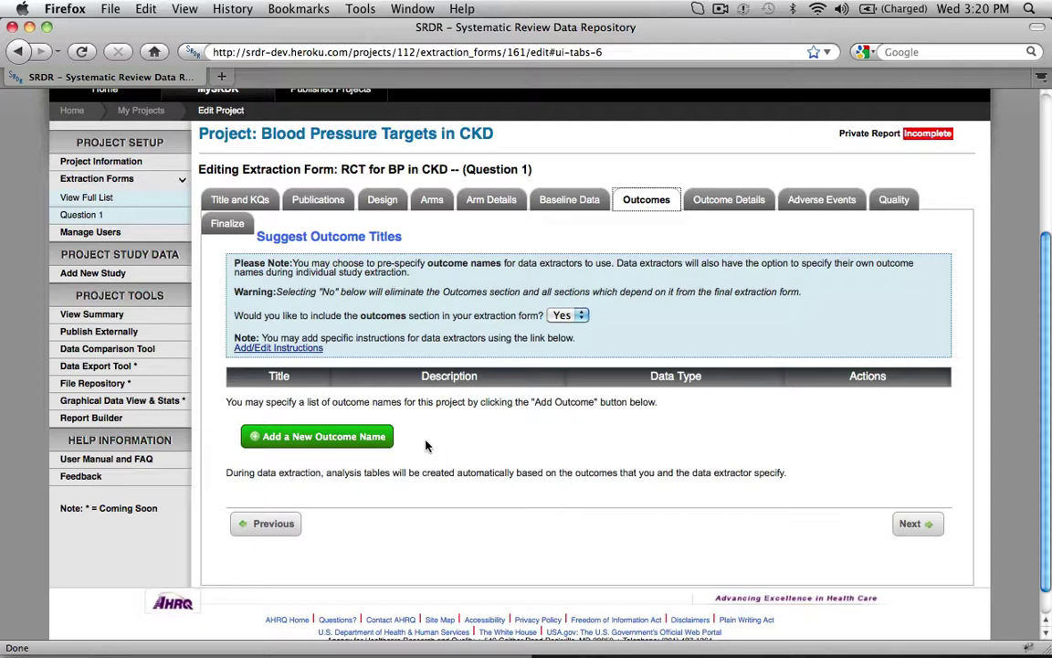
click(316, 443)
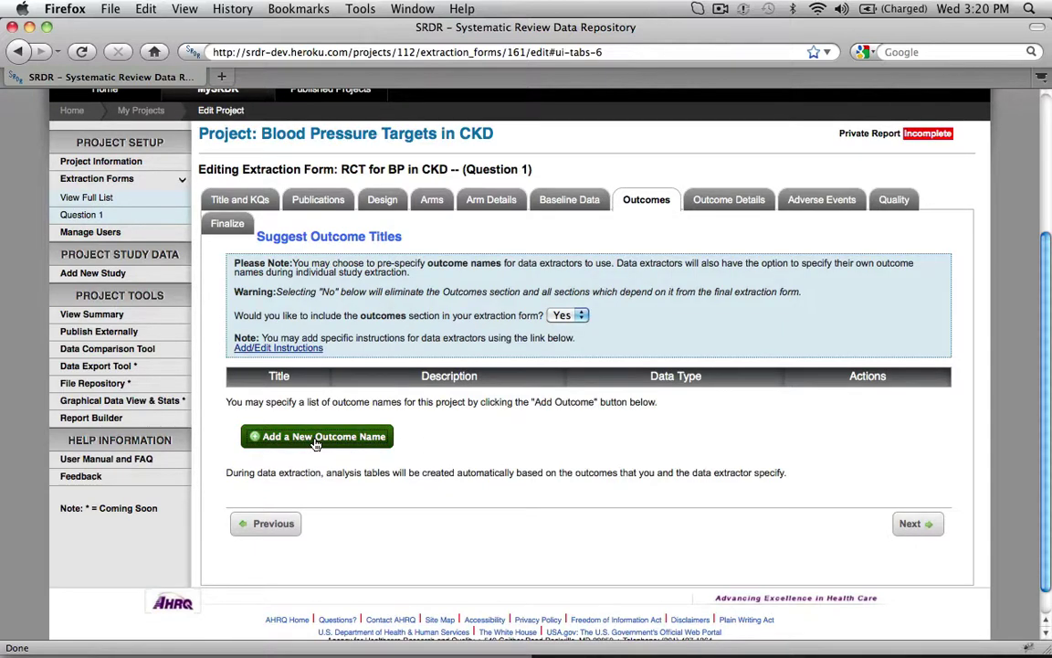
text(M)
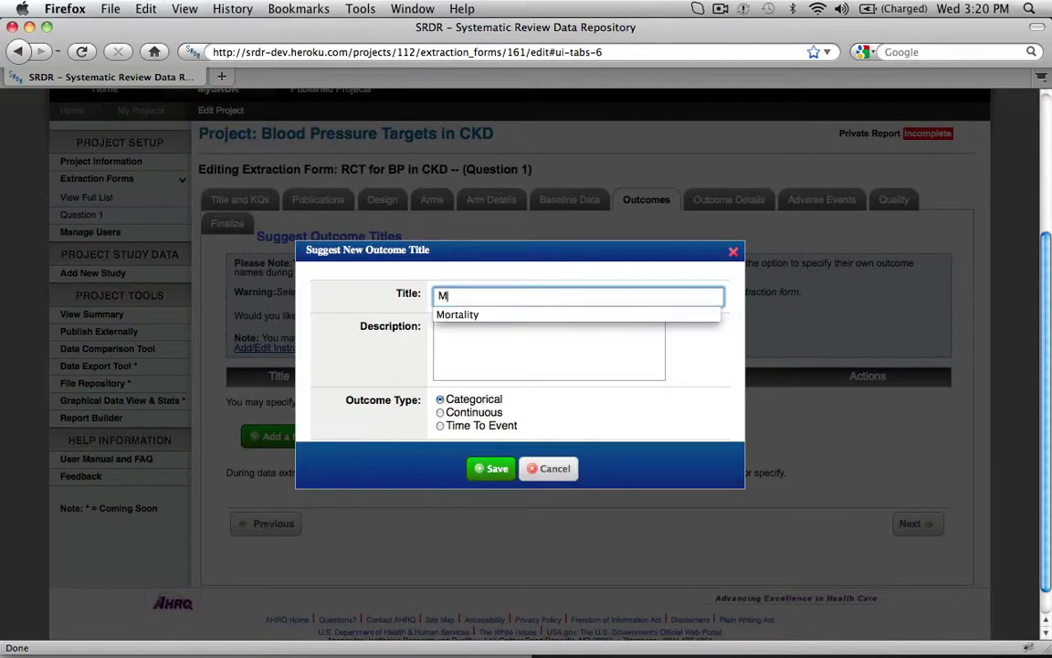
click(455, 314)
click(453, 340)
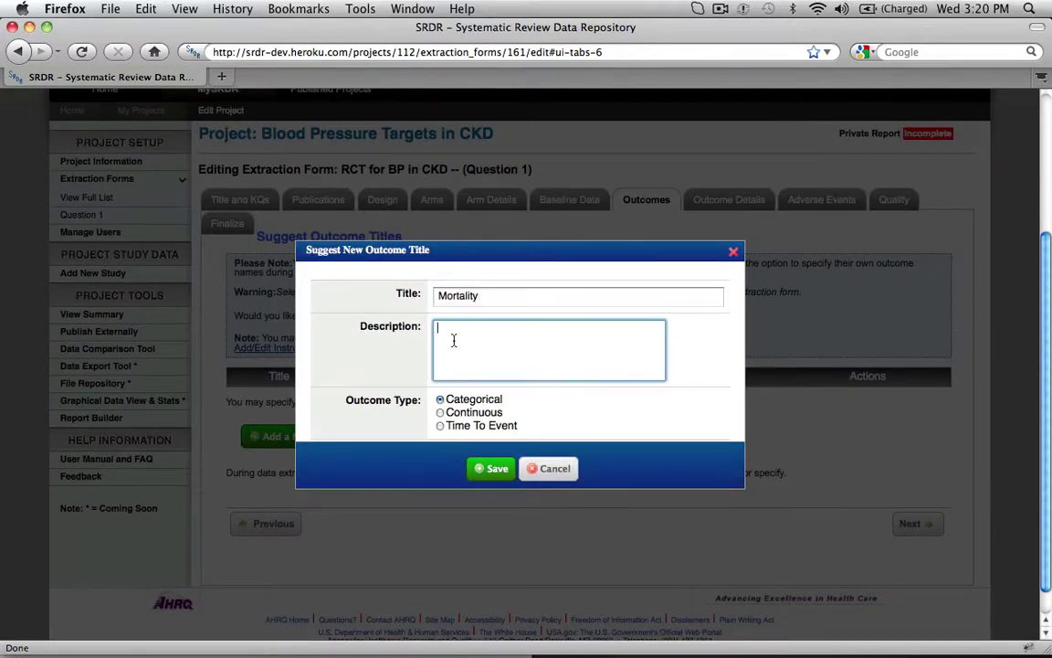
text(all-cause)
click(496, 467)
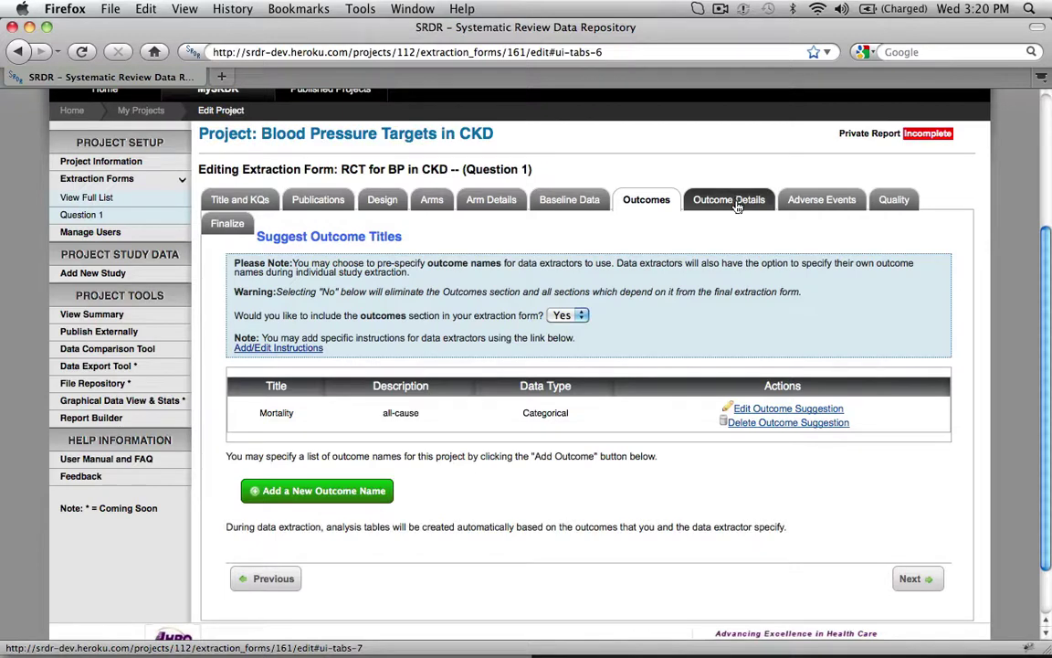
click(822, 199)
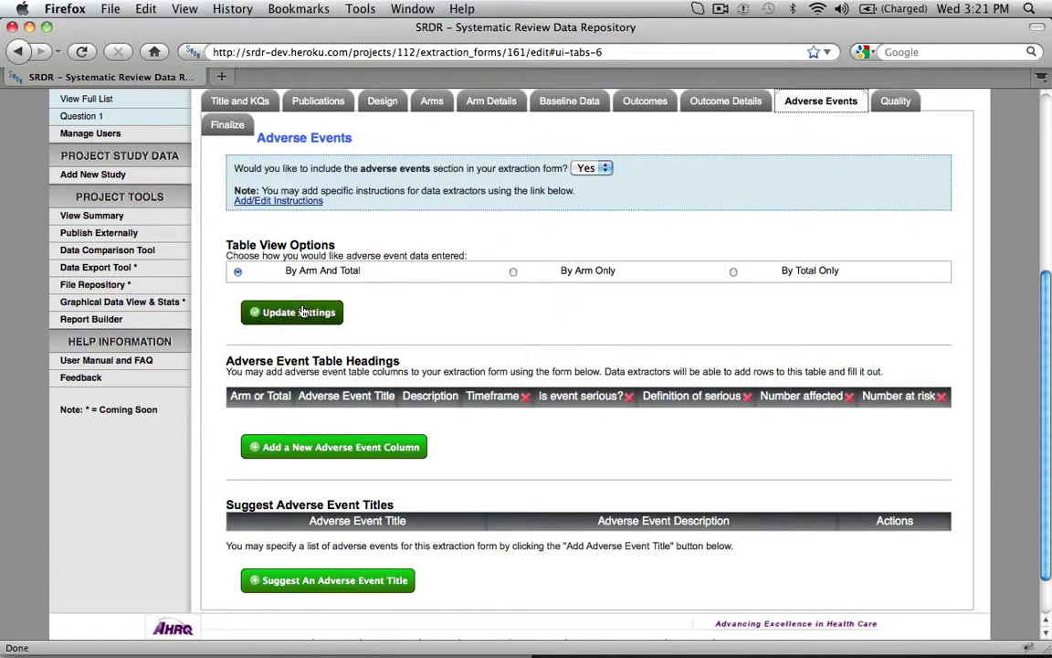
Step: Delete the 'Definition of serious' column from the adverse event table
scroll(447, 317, down, 2)
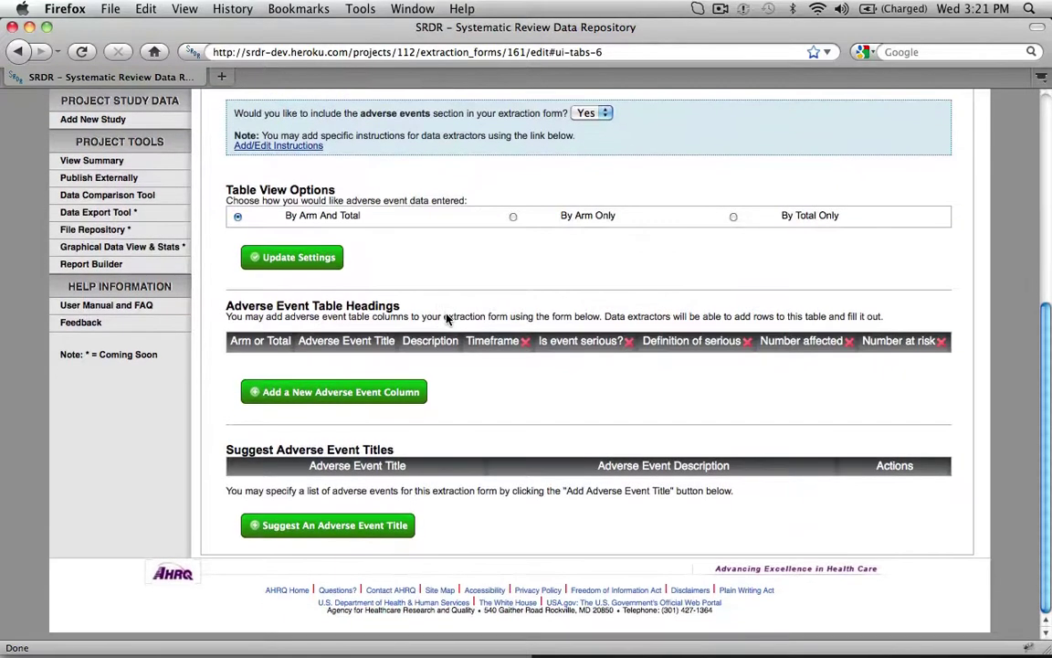
click(746, 344)
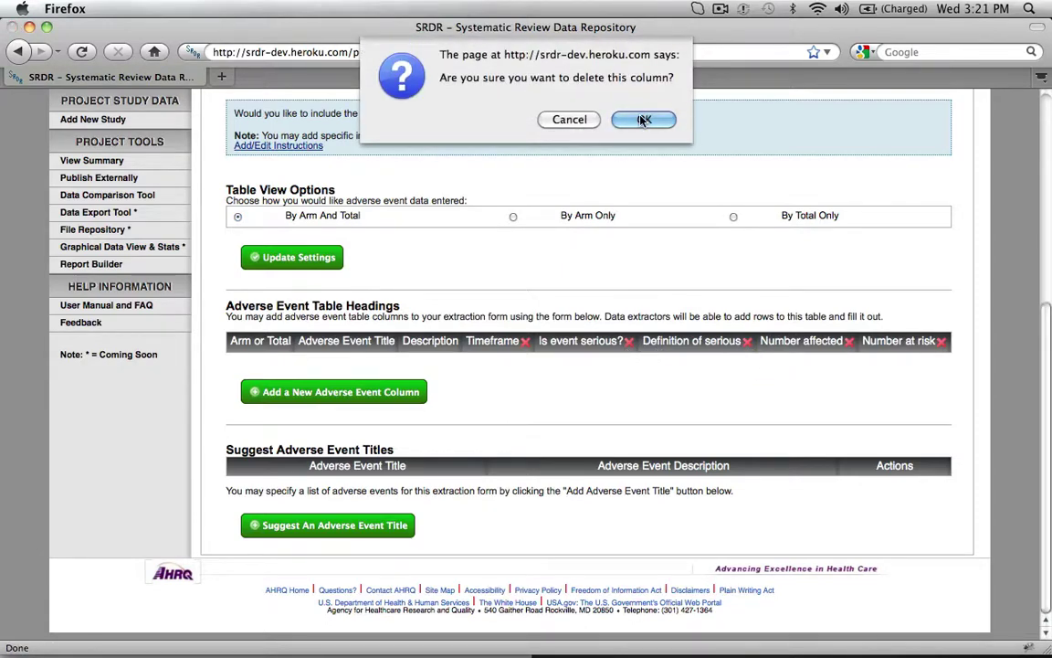
click(643, 120)
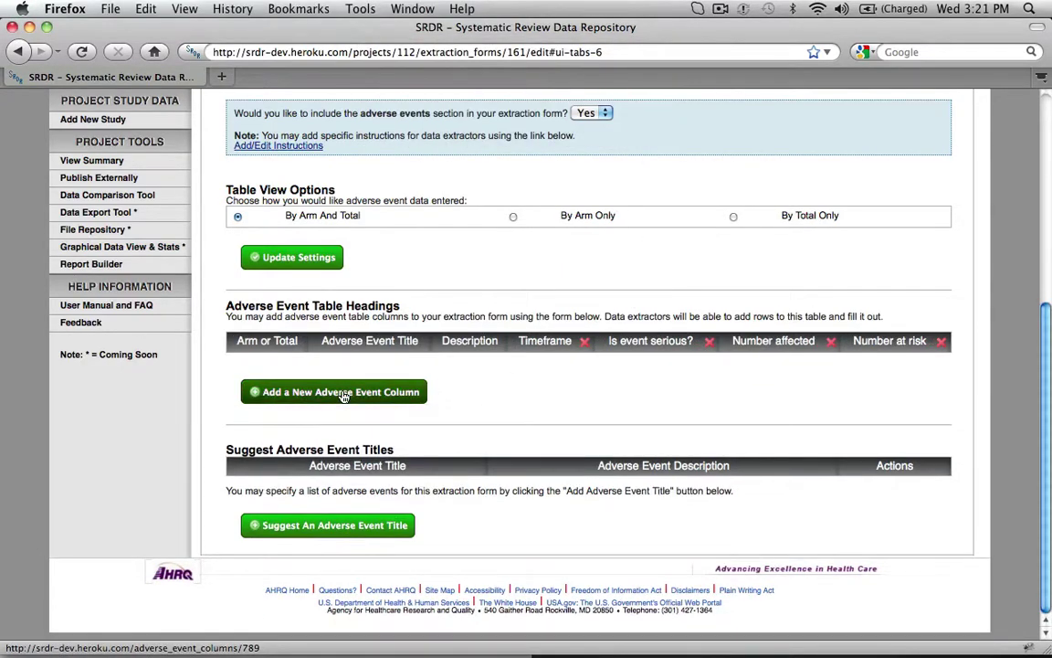
Step: Add a new 'Define serious' column to the adverse event table
click(343, 396)
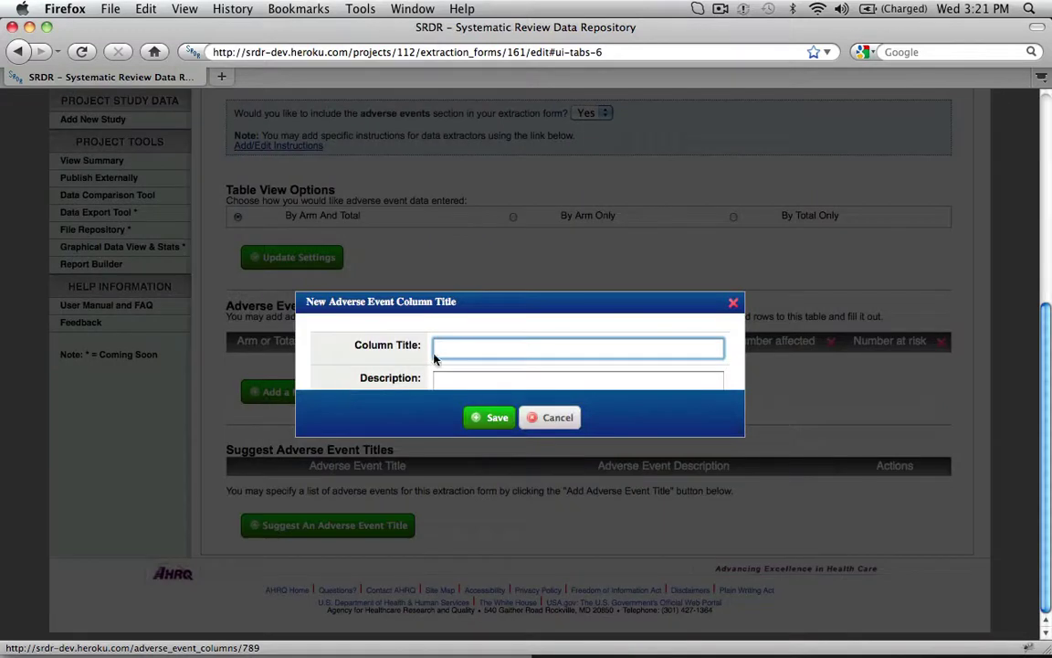
text(Define serious)
click(483, 420)
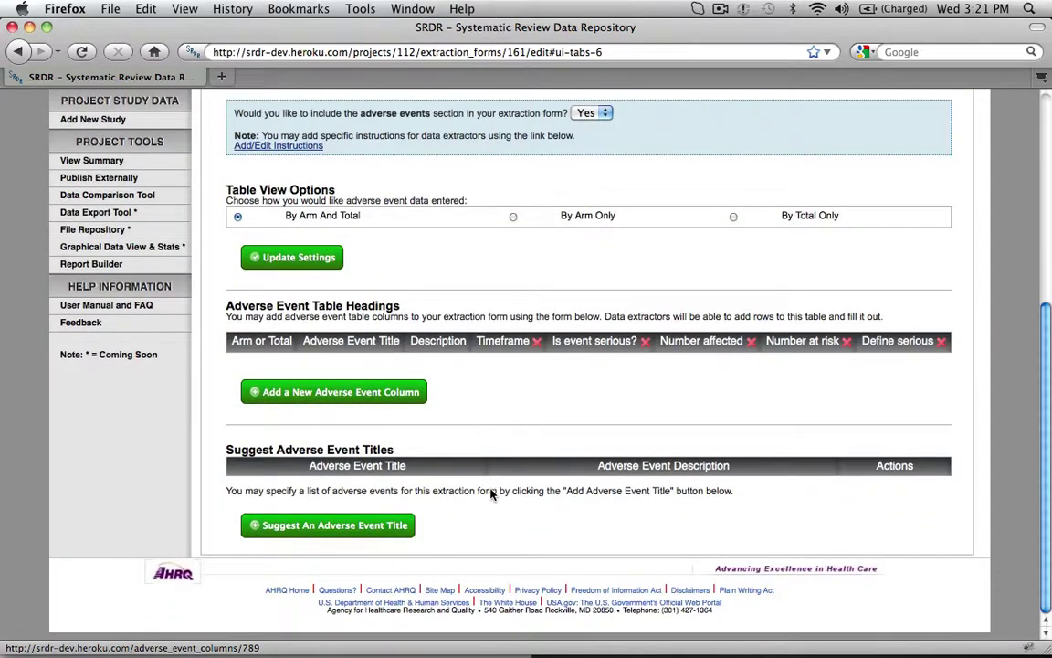
Step: Suggest 'Stroke' as a new adverse event title and save it
click(382, 528)
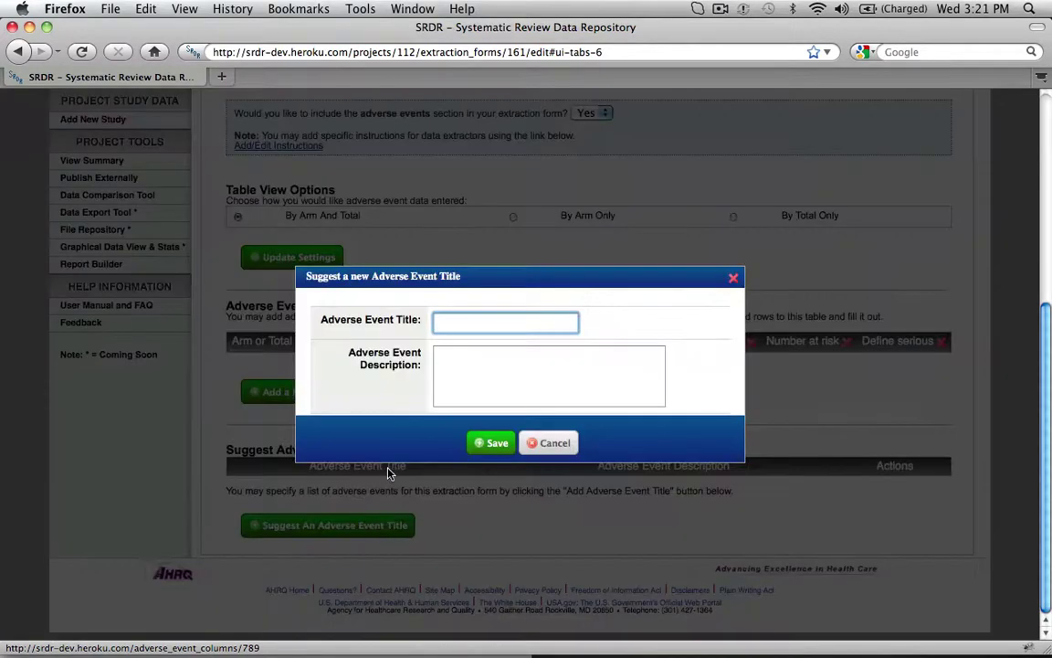
text(Stroke)
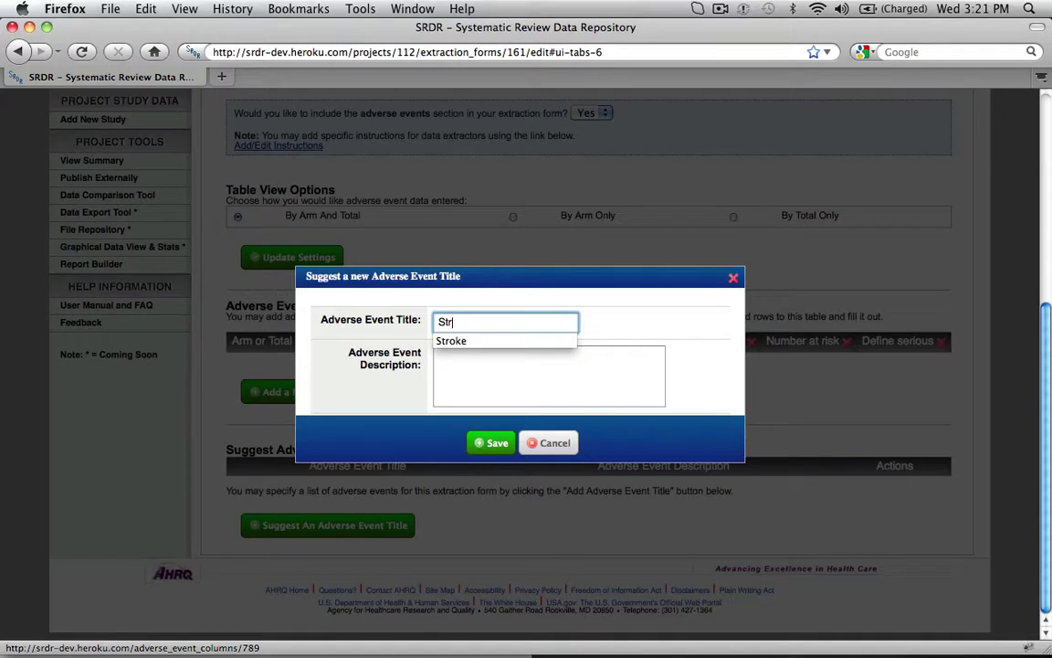
click(548, 375)
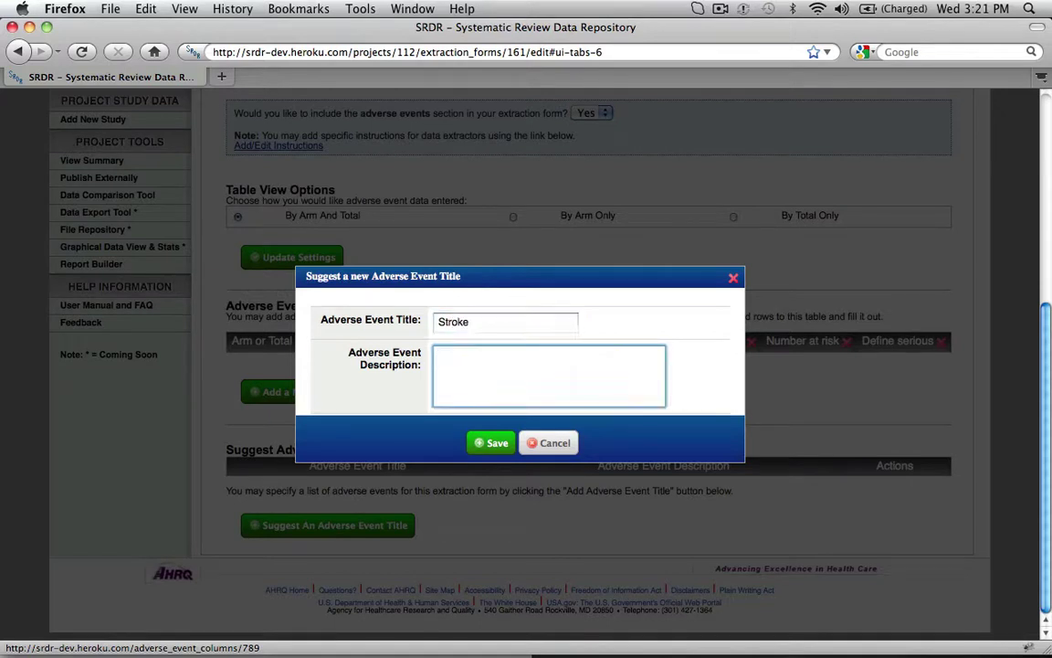
click(507, 452)
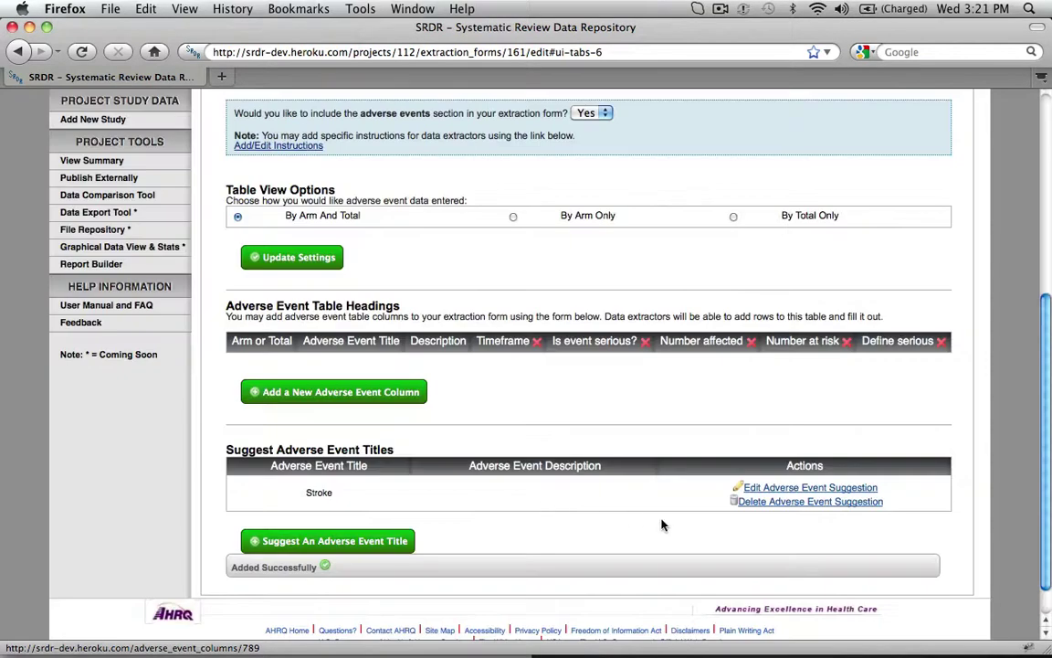
scroll(664, 522, up, 3)
scroll(664, 524, up, 2)
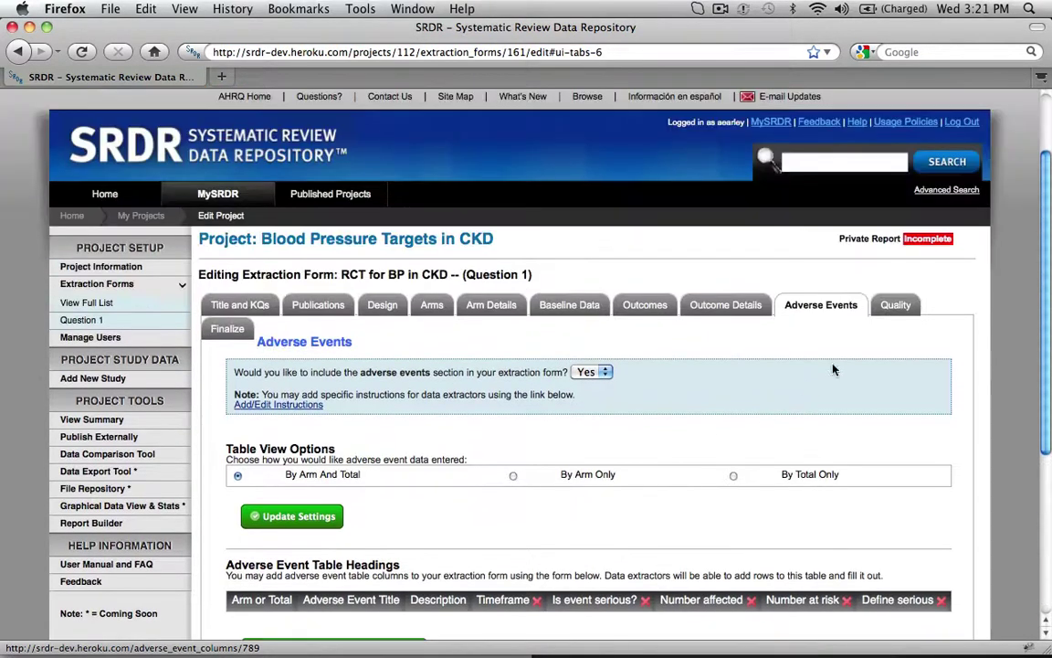
Step: On the Quality tab, add all Cochrane ROB dimensions as quality dimension fields
click(896, 307)
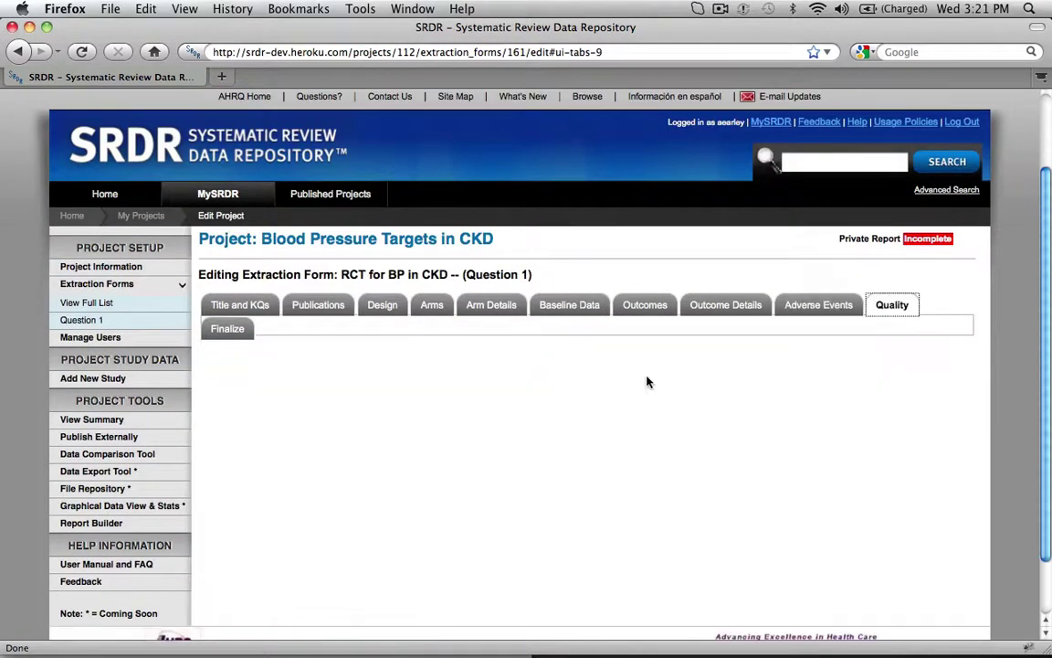
scroll(646, 382, down, 5)
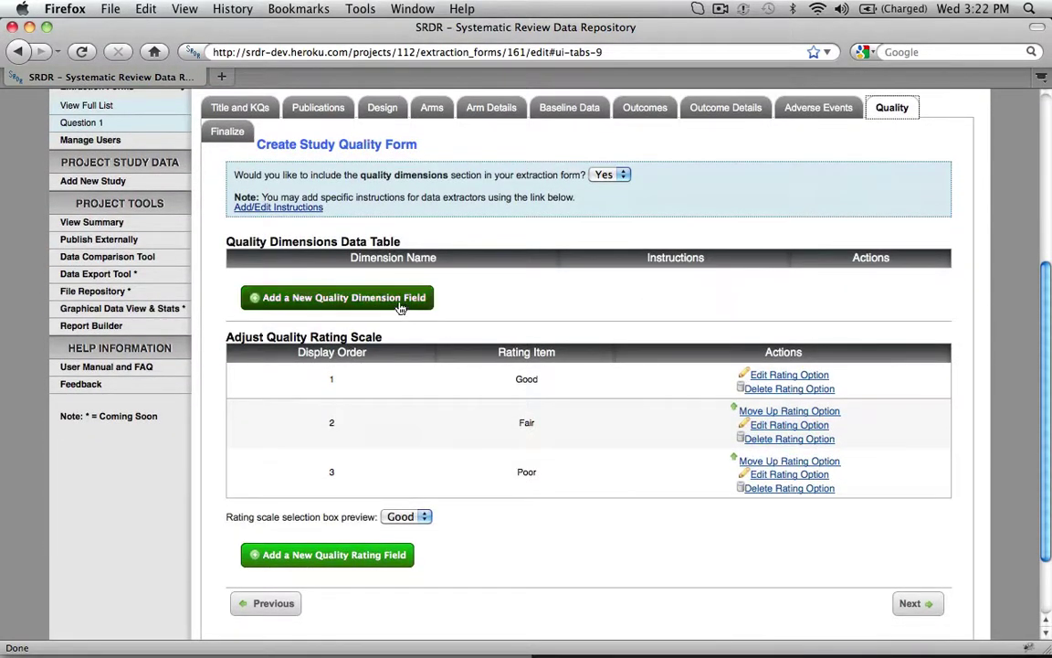
click(399, 307)
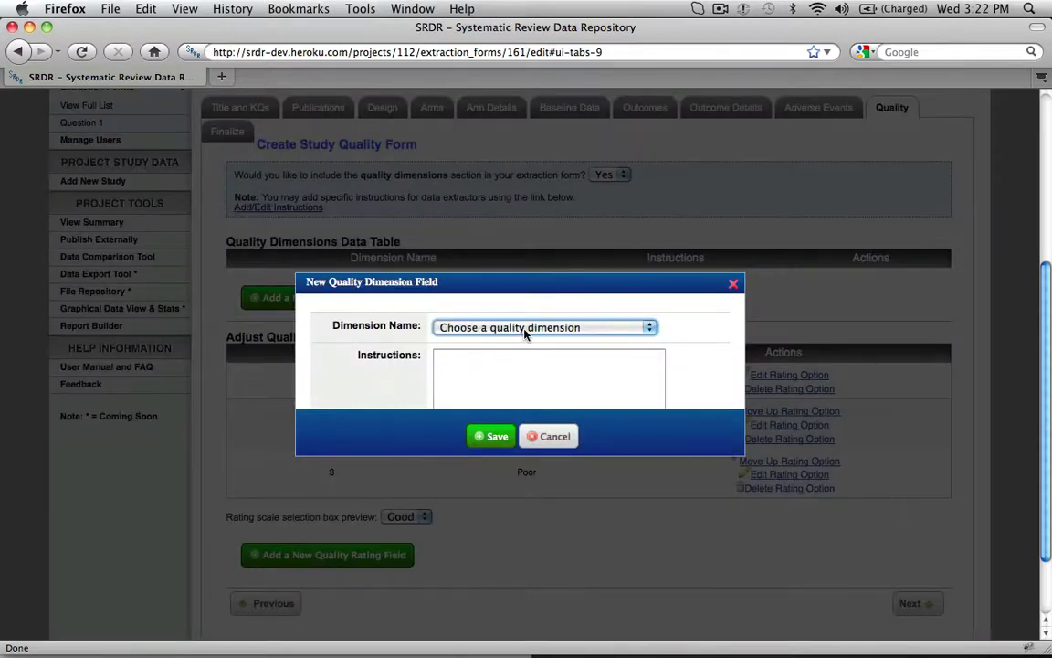
click(527, 329)
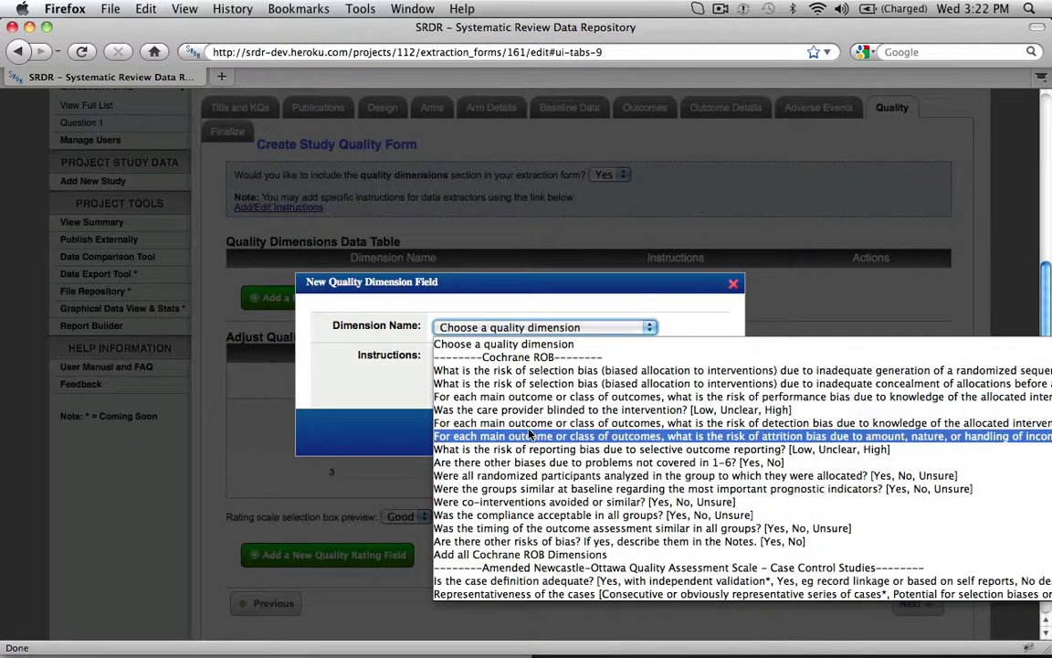
click(548, 555)
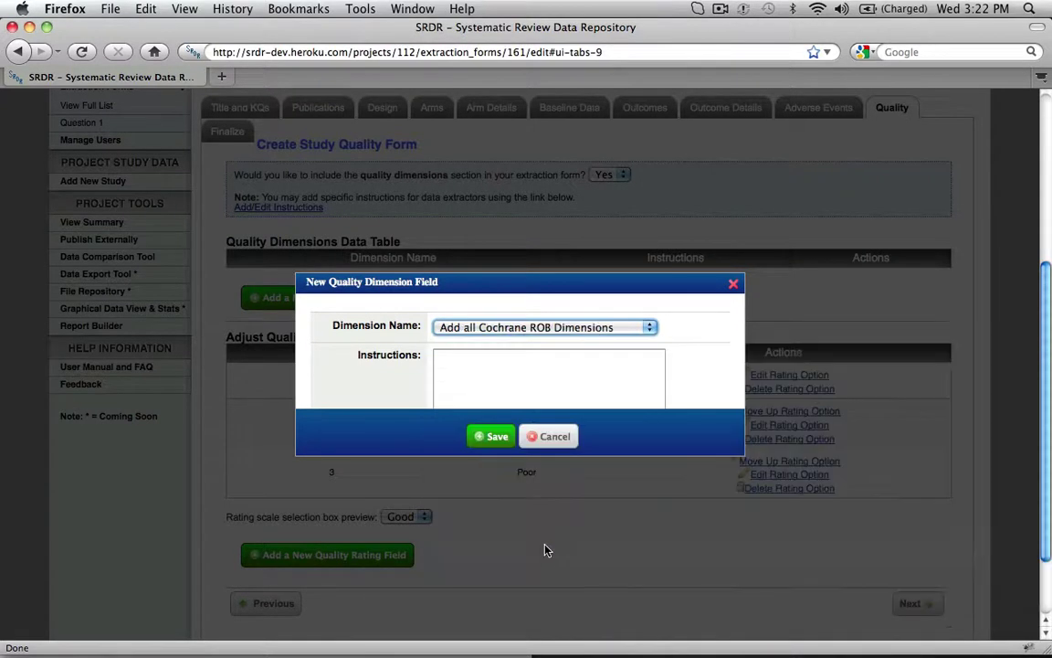
click(490, 437)
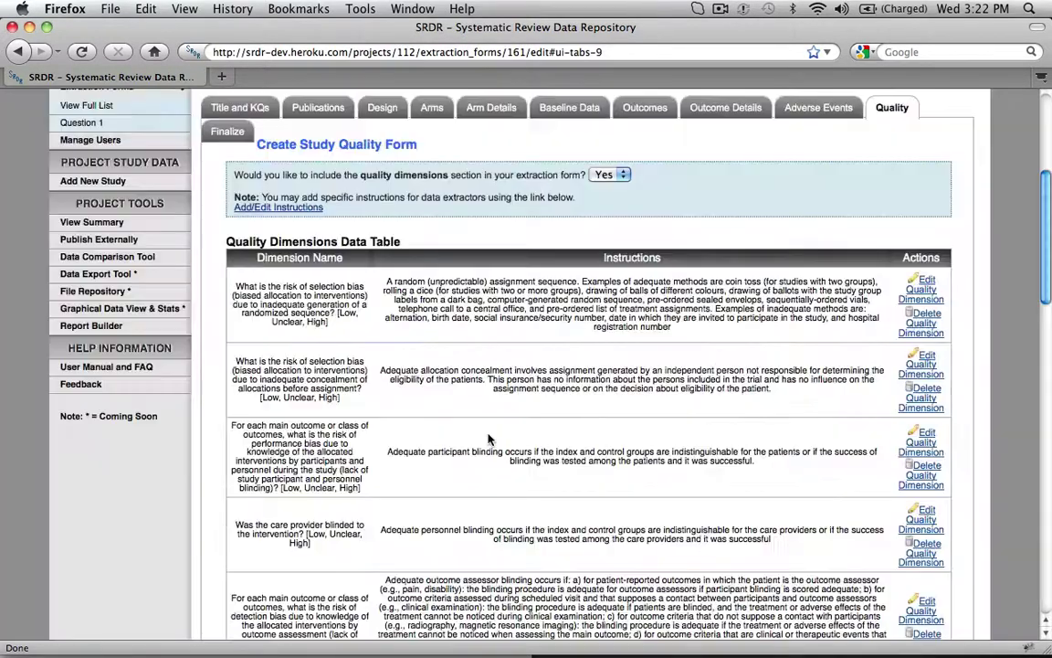
scroll(488, 440, down, 1)
scroll(489, 440, down, 15)
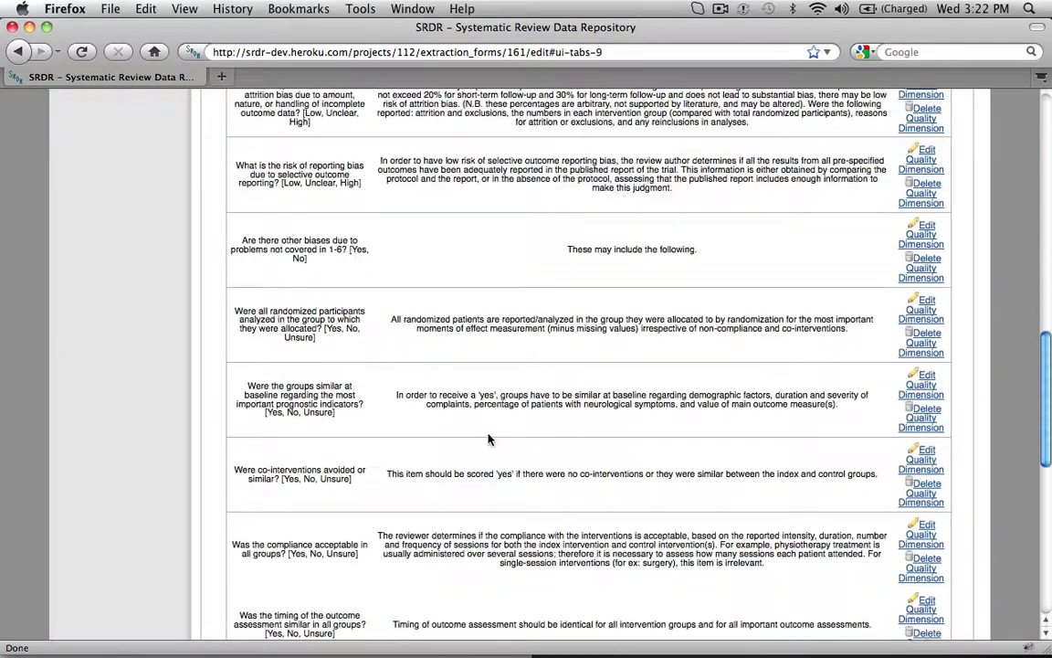
scroll(488, 439, down, 5)
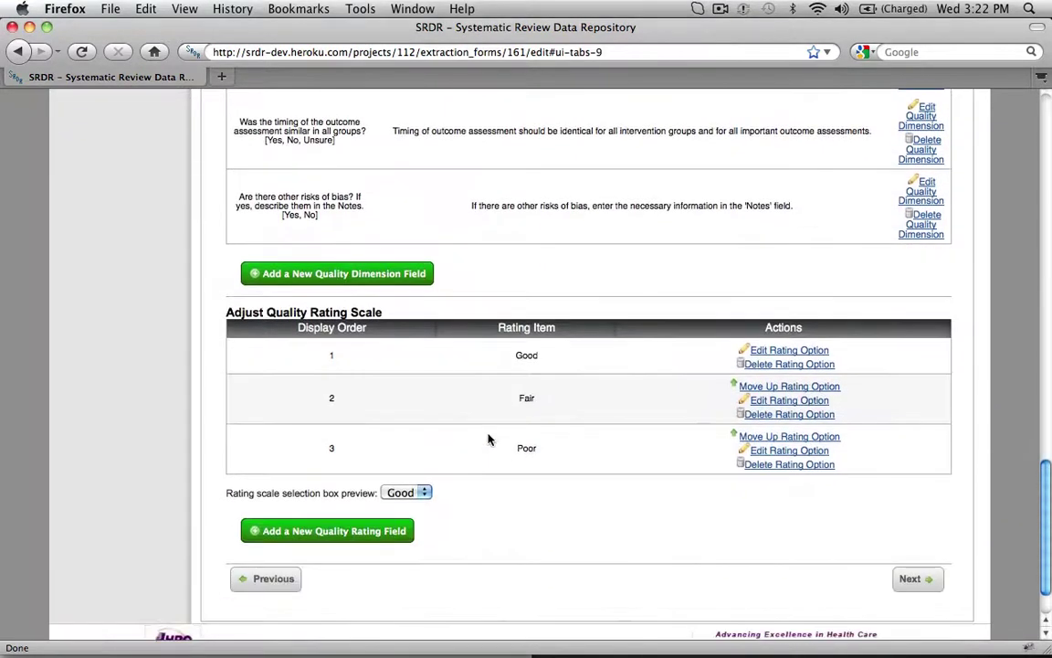
Step: Delete the Poor option from the quality rating scale
click(778, 465)
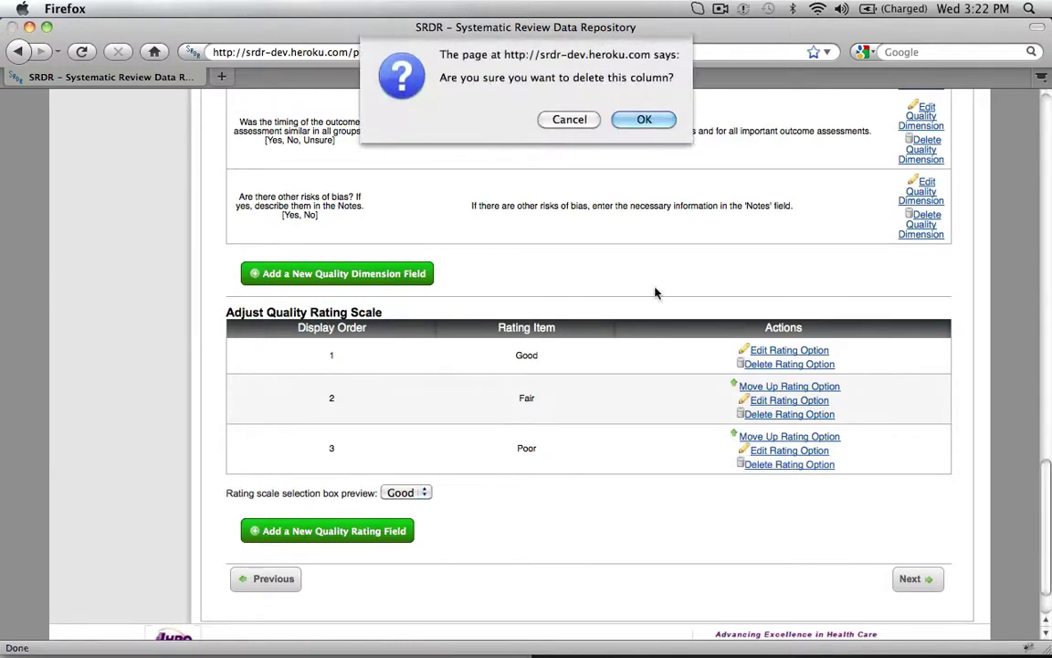
click(643, 120)
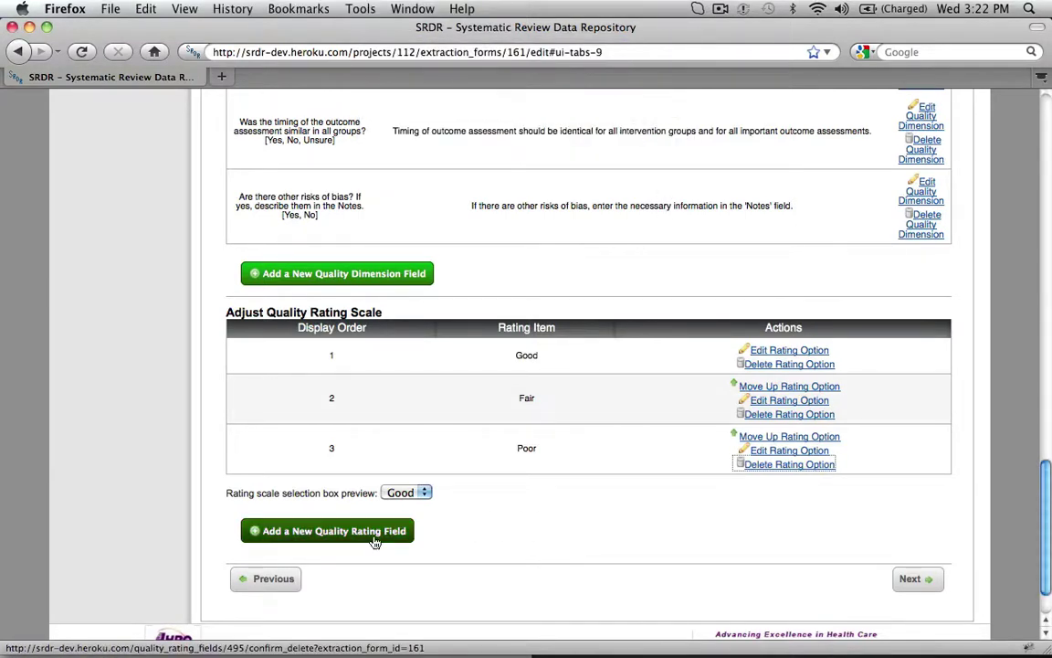
click(312, 531)
click(640, 119)
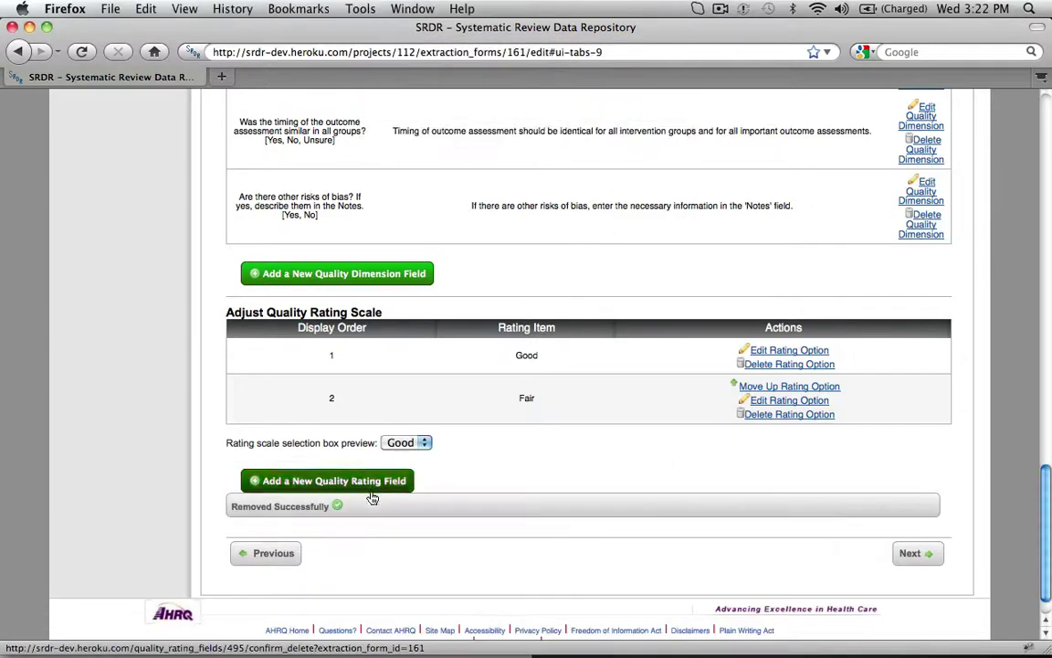
Step: Add 'C' as a new quality rating item
click(368, 478)
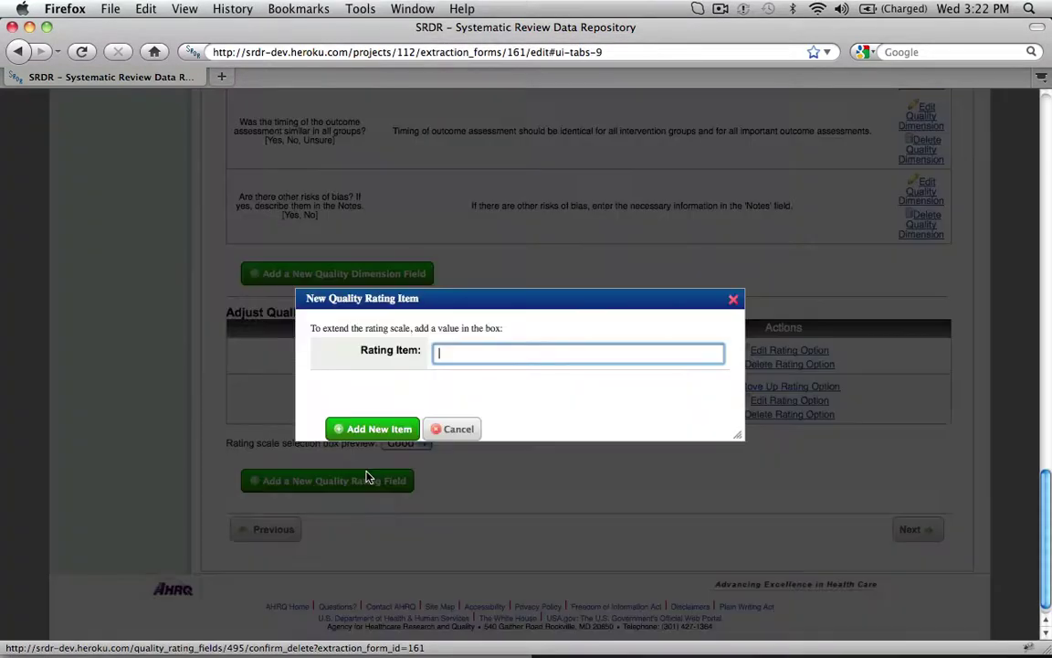
text(C)
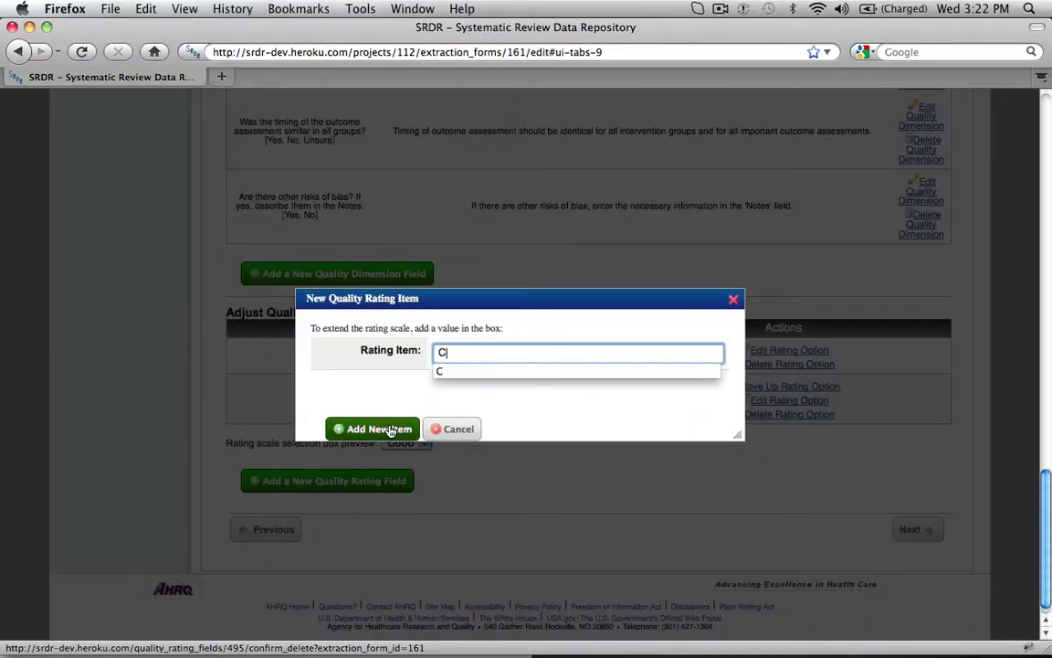
click(392, 429)
scroll(388, 429, up, 15)
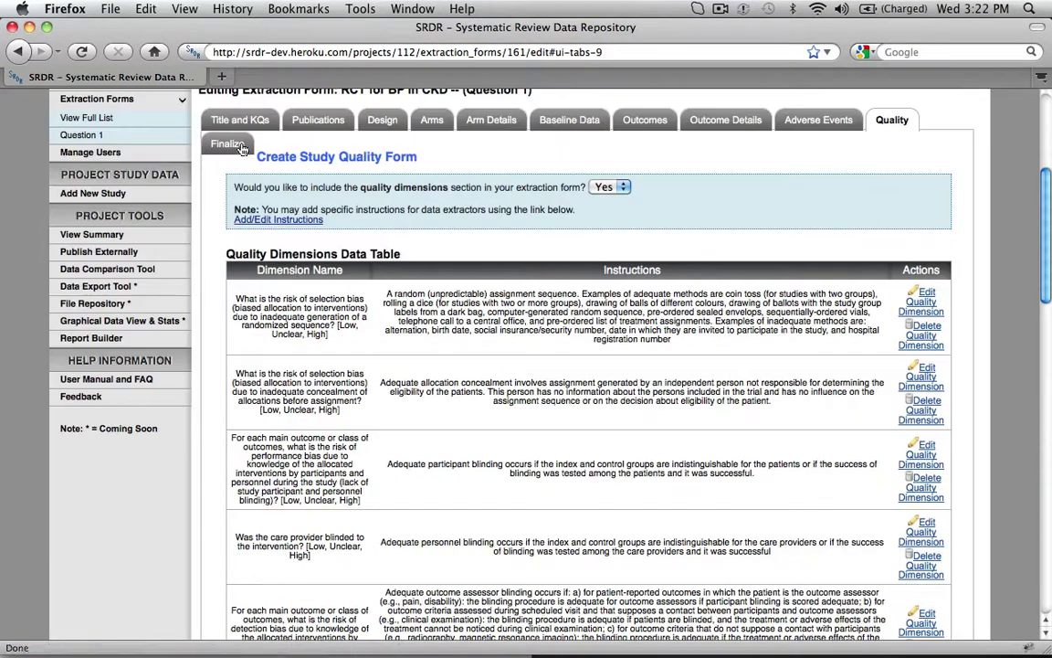
Step: Finalize the 'RCT for BP in CKD' extraction form from the Finalize tab
click(228, 145)
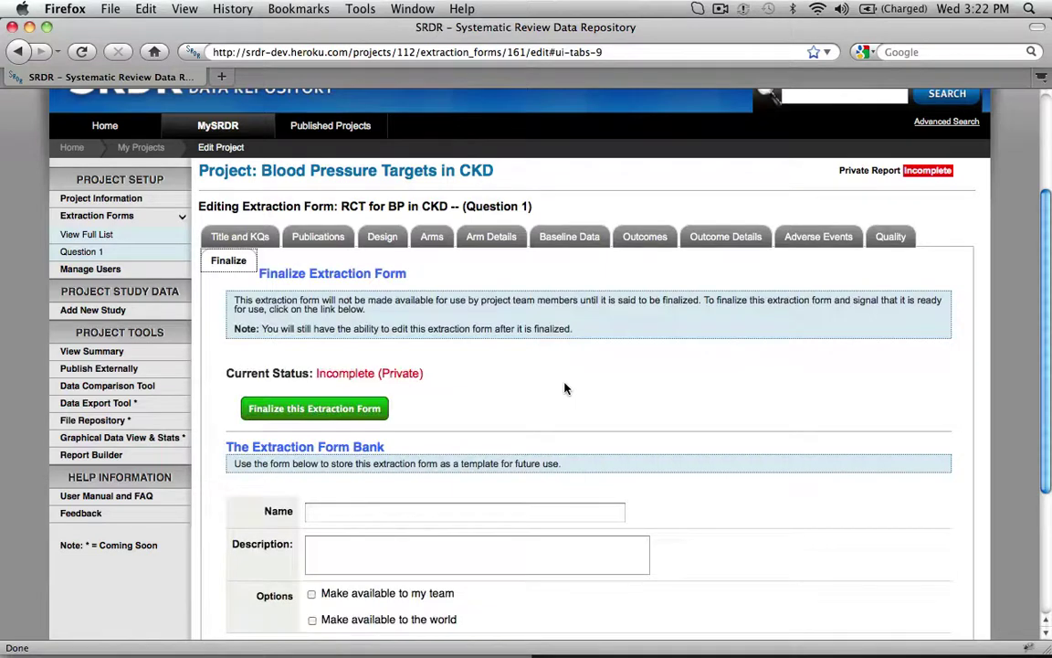
scroll(564, 387, down, 3)
click(344, 302)
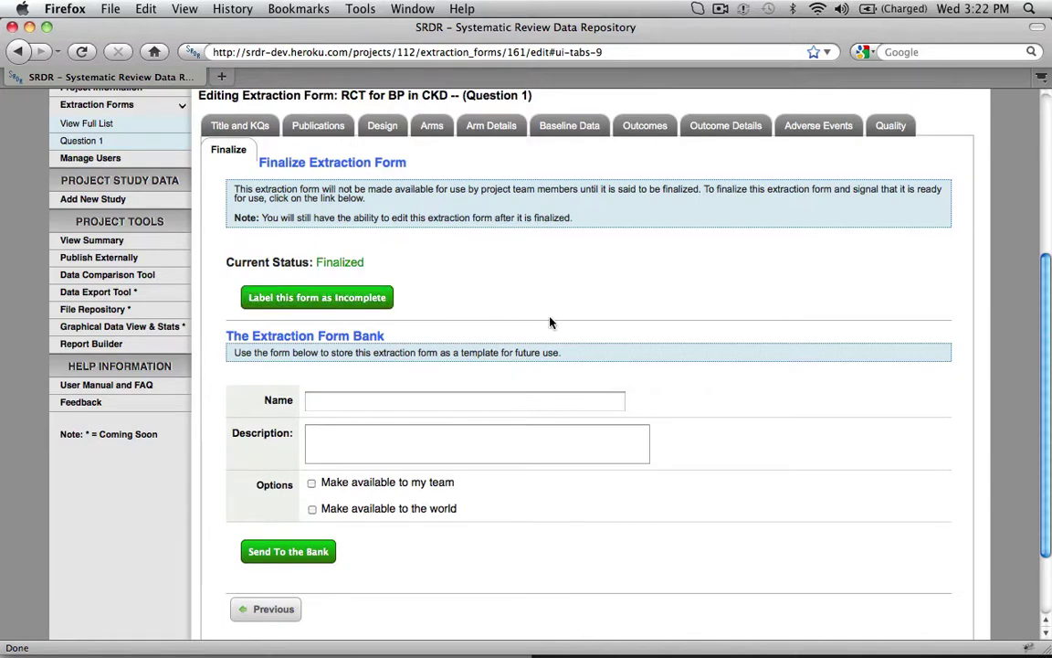
scroll(550, 321, down, 3)
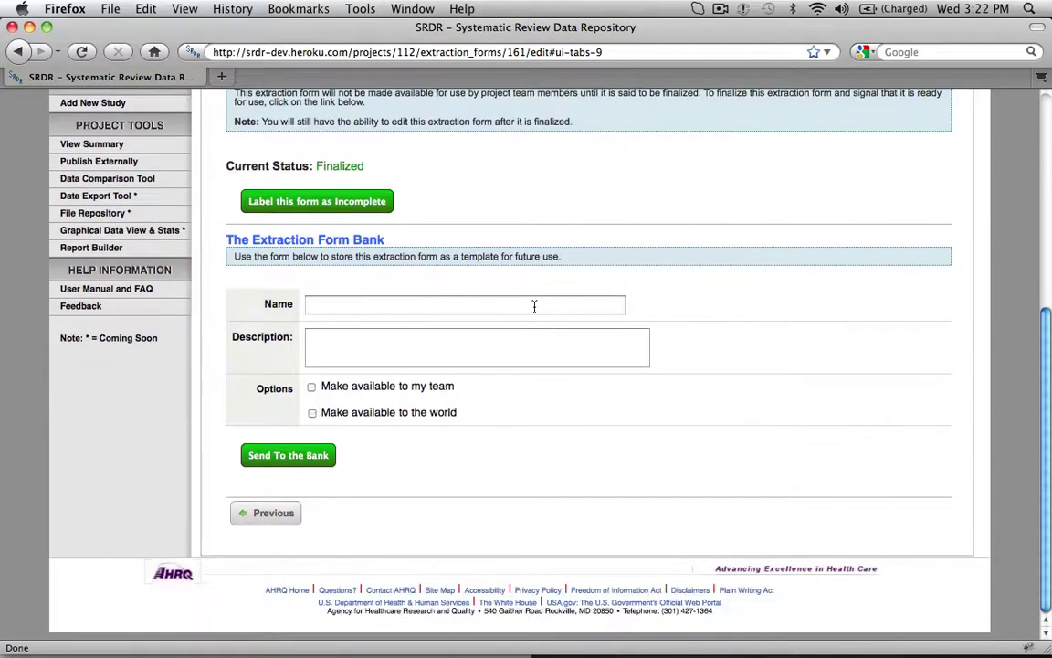
Step: Send the form to the bank named 'BP in CKD RCT', available to the team
click(535, 306)
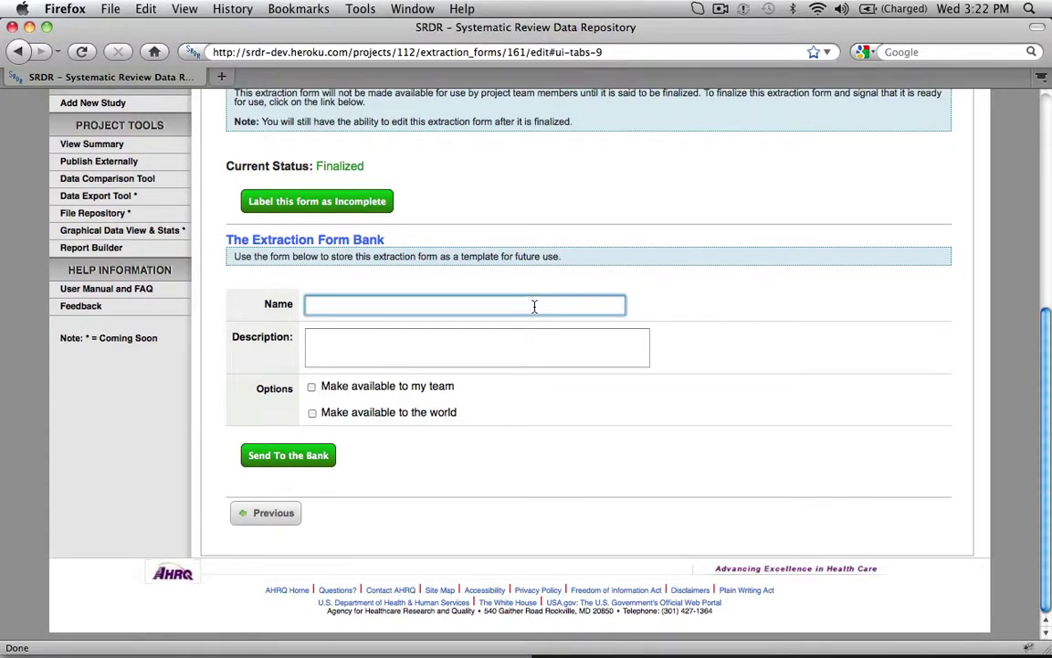
text(BP in )
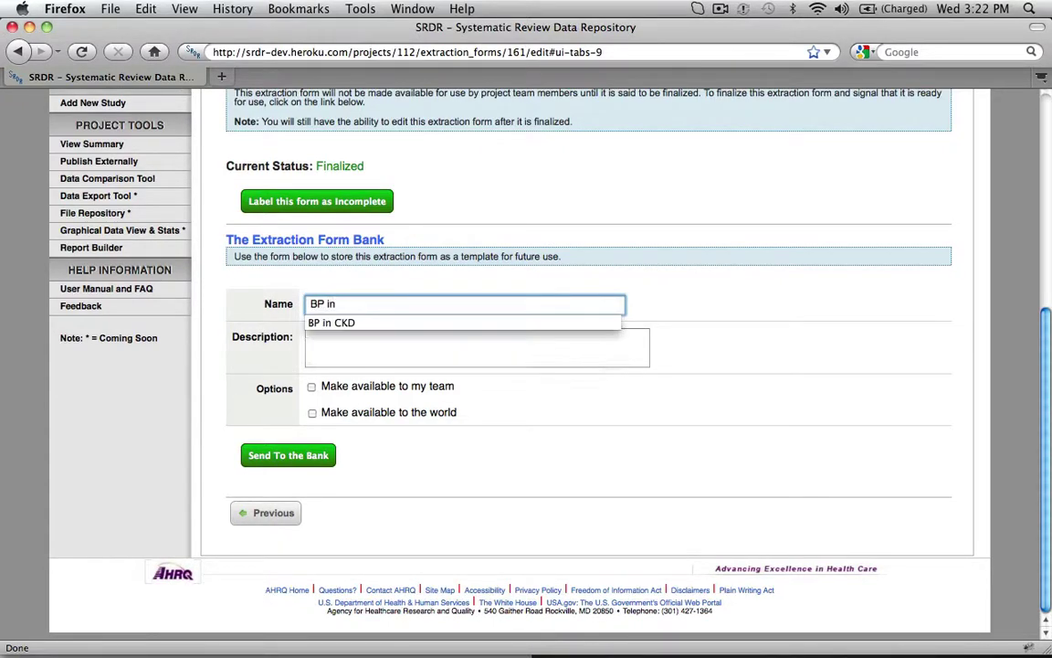
text(CKD RCT)
click(312, 388)
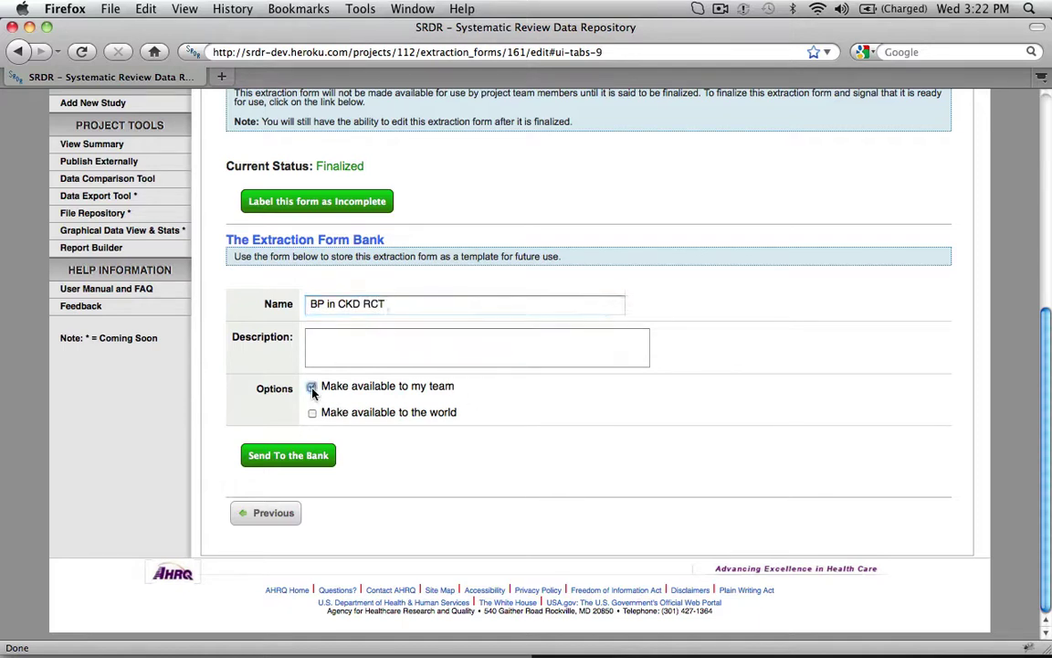
click(320, 461)
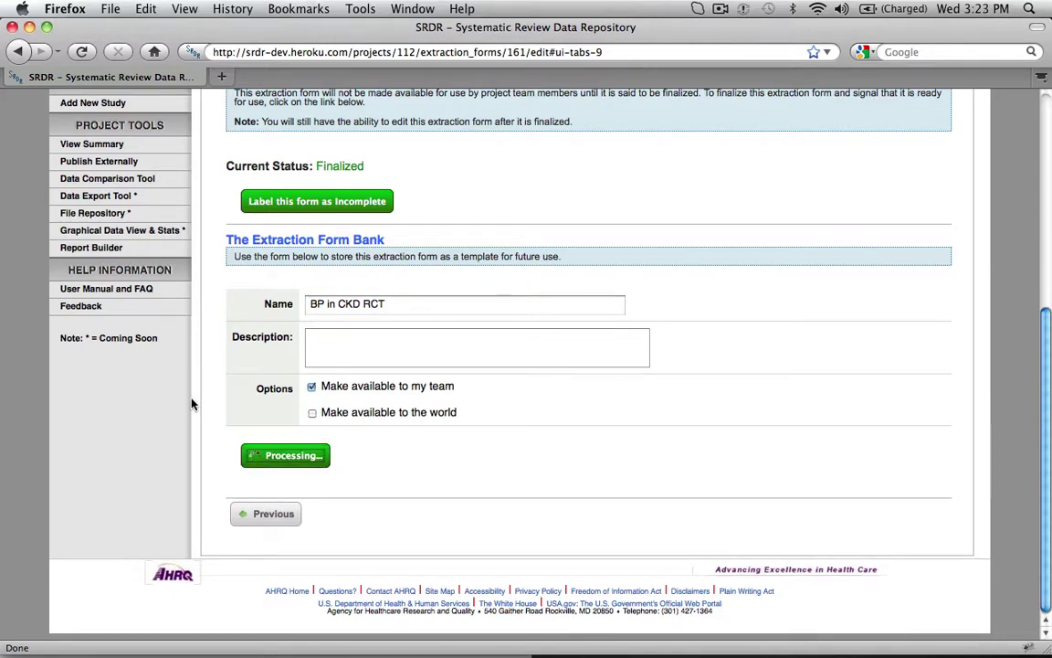